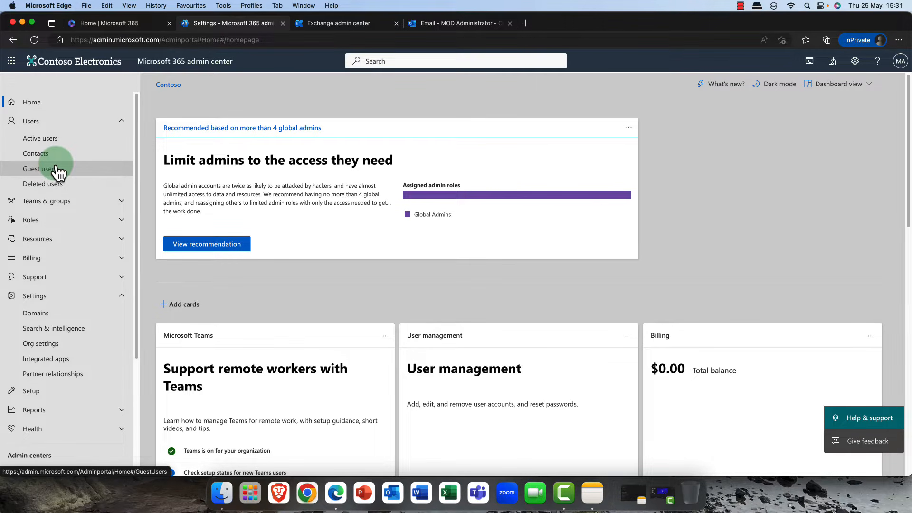
- Open the Rooms & equipment list under Resources in the Microsoft 365 admin center
left_click(122, 121)
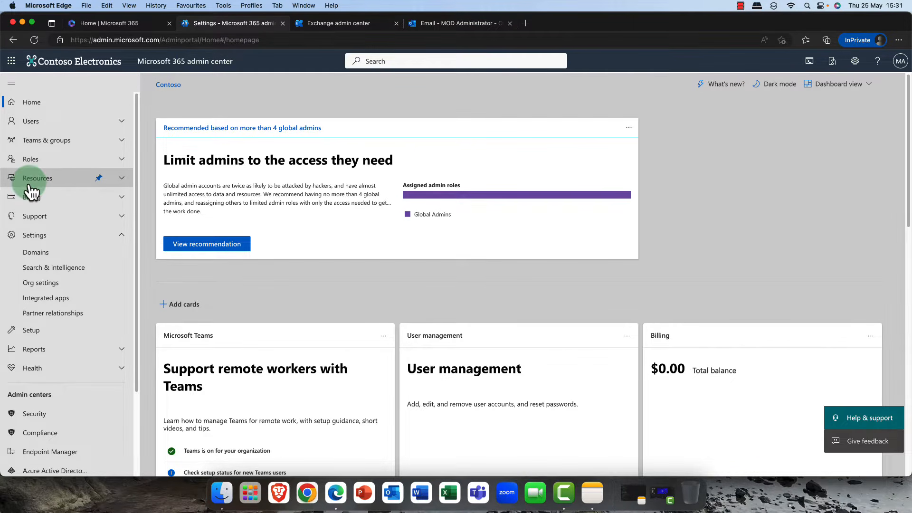
left_click(122, 180)
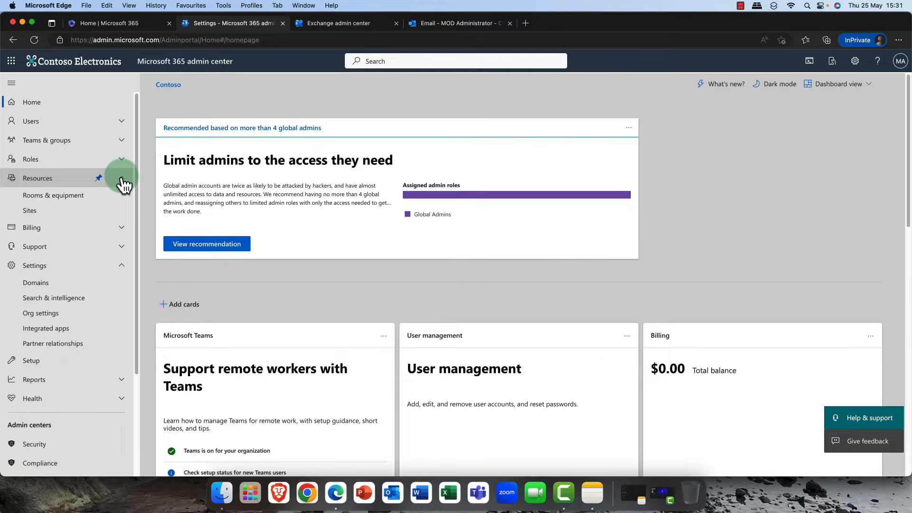
left_click(60, 200)
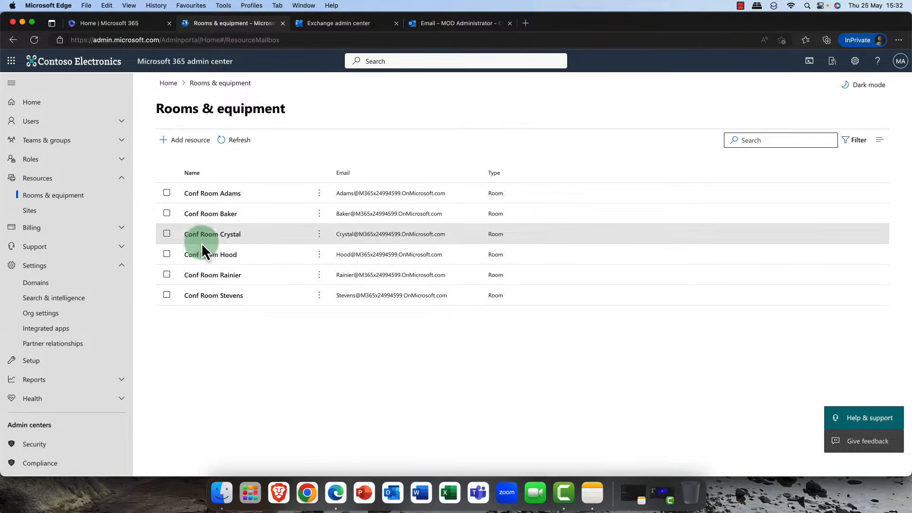
left_click(187, 145)
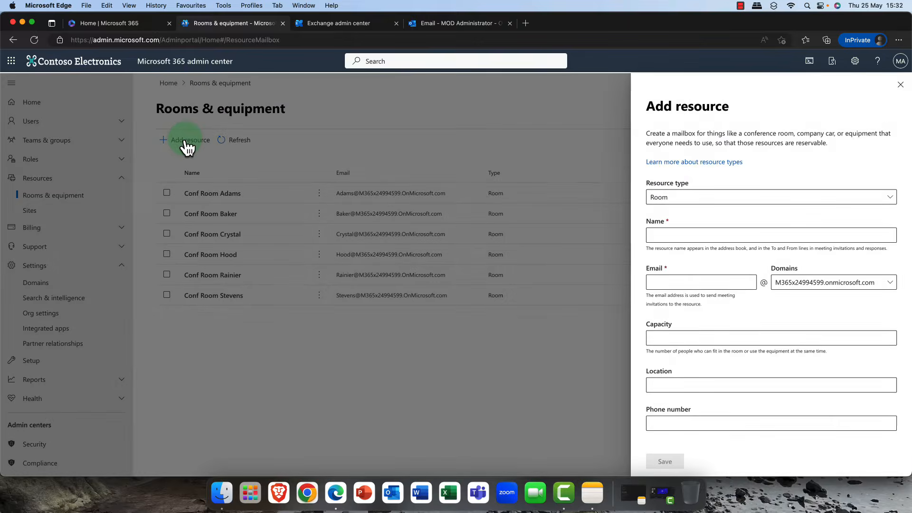
left_click(725, 199)
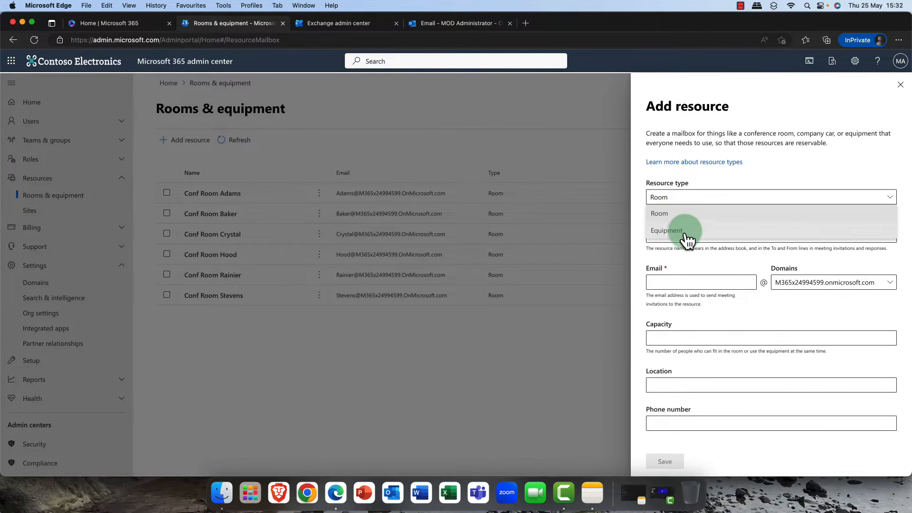
left_click(903, 84)
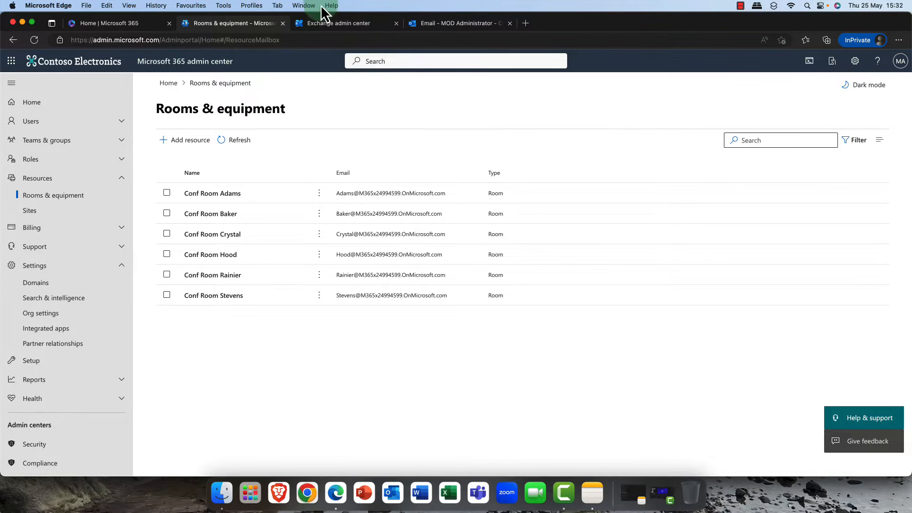
- Switch to the Exchange admin center and open the Resources list under Recipients
left_click(328, 32)
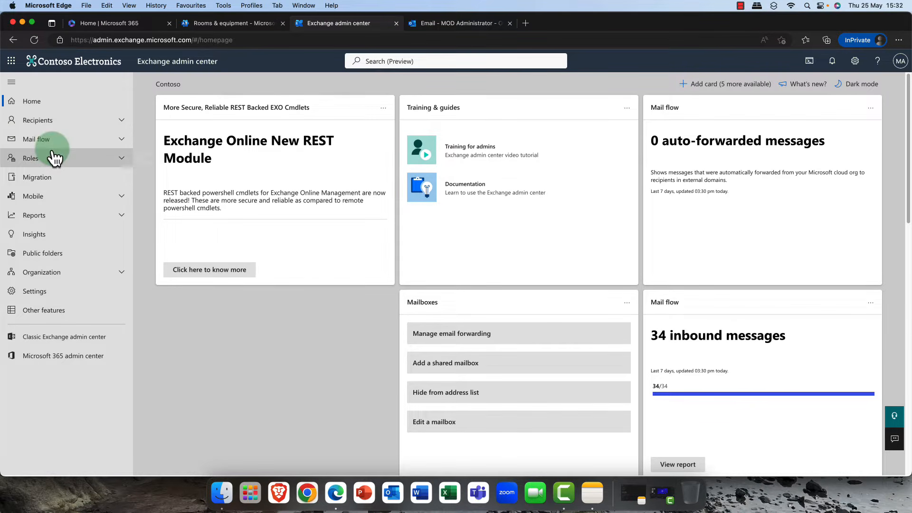
left_click(48, 121)
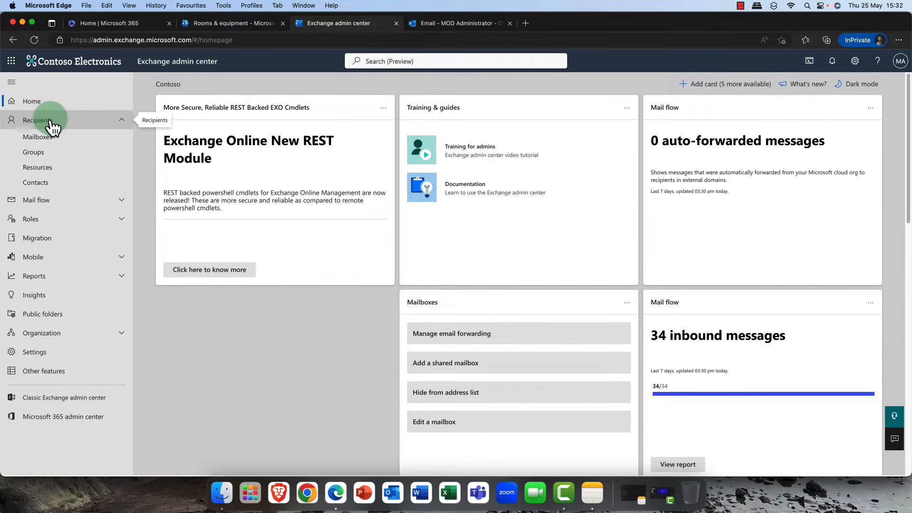
left_click(52, 170)
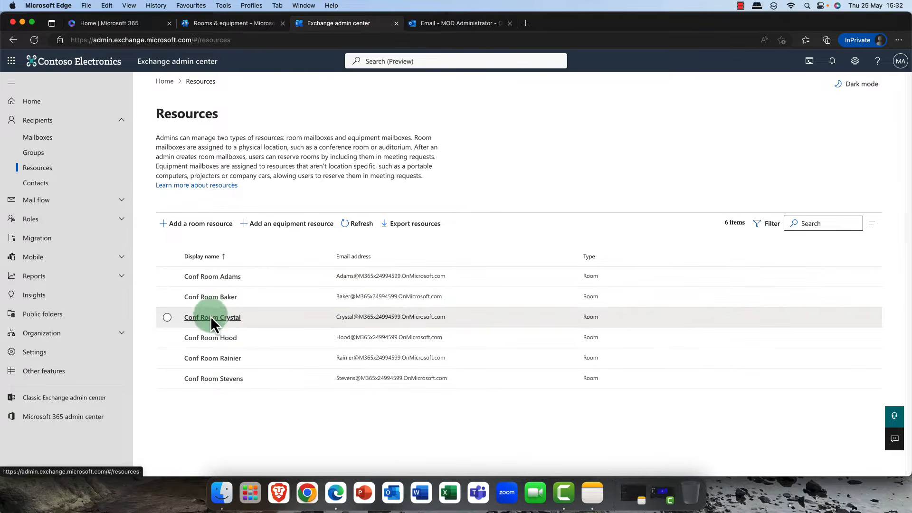
- Start adding an equipment resource mailbox and name it Projector1
left_click(280, 224)
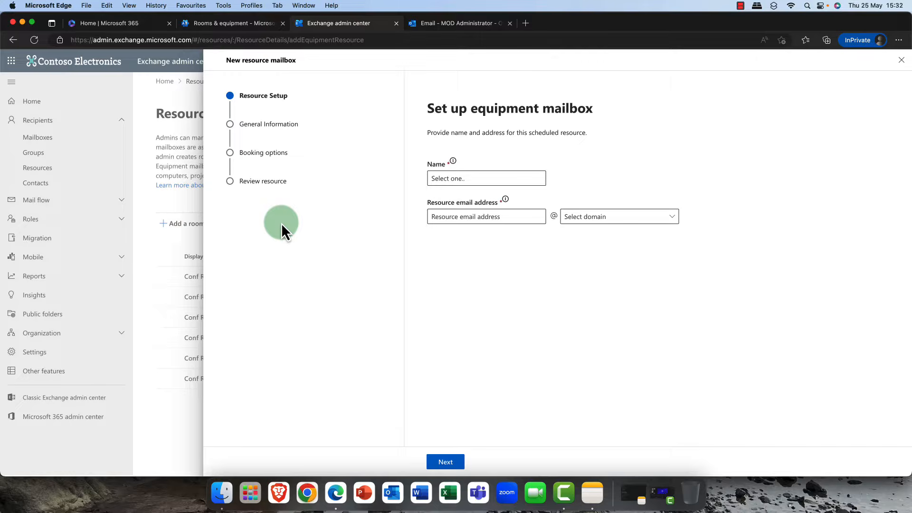
left_click(489, 174)
type("Projector1")
left_click(489, 216)
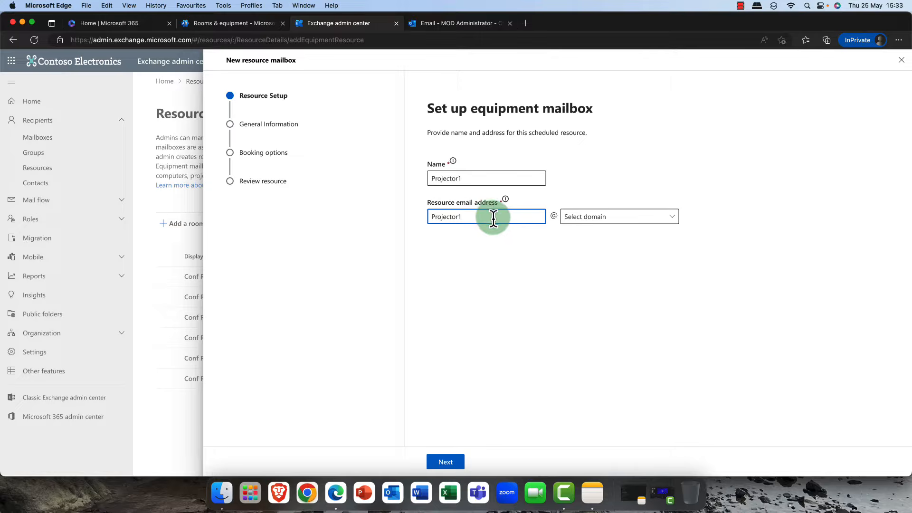
left_click(671, 228)
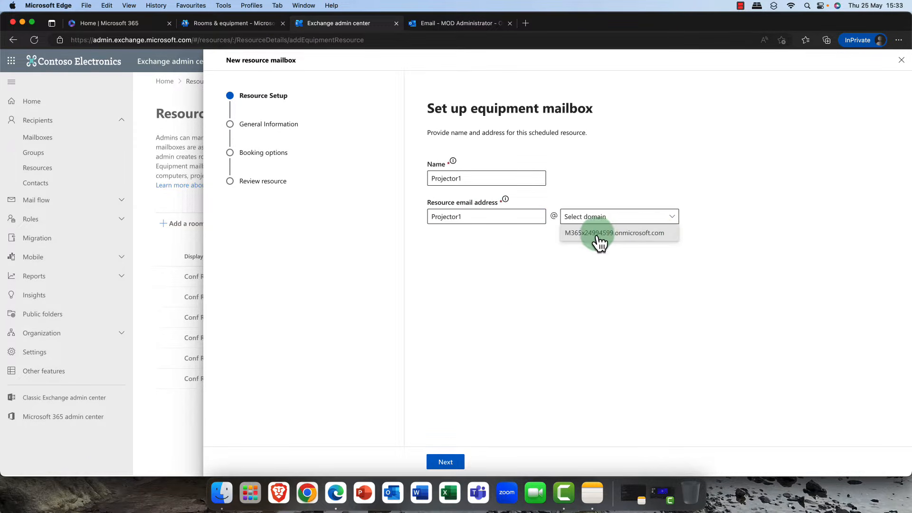
left_click(623, 234)
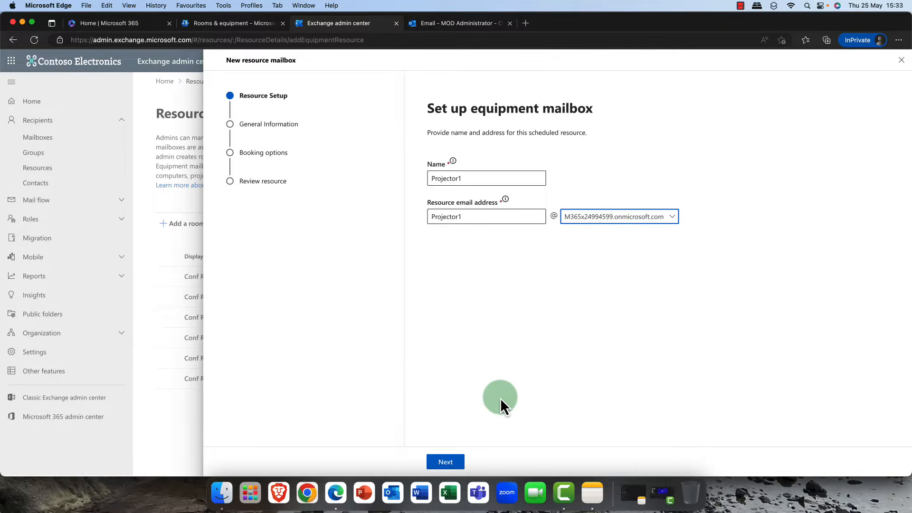
left_click(445, 462)
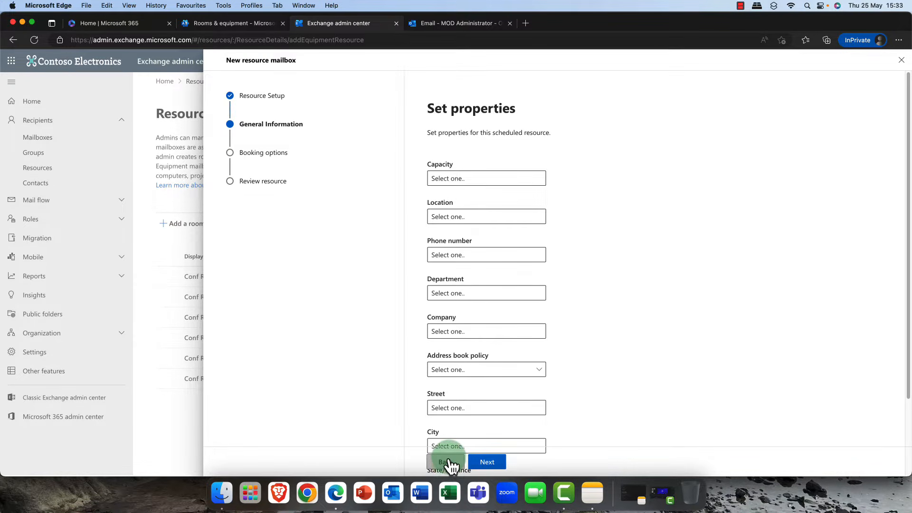
left_click(451, 457)
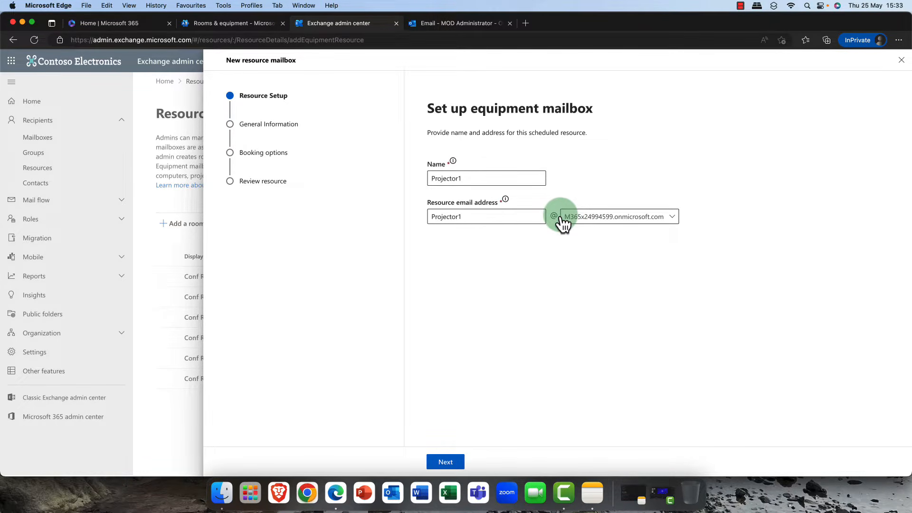
left_click(441, 463)
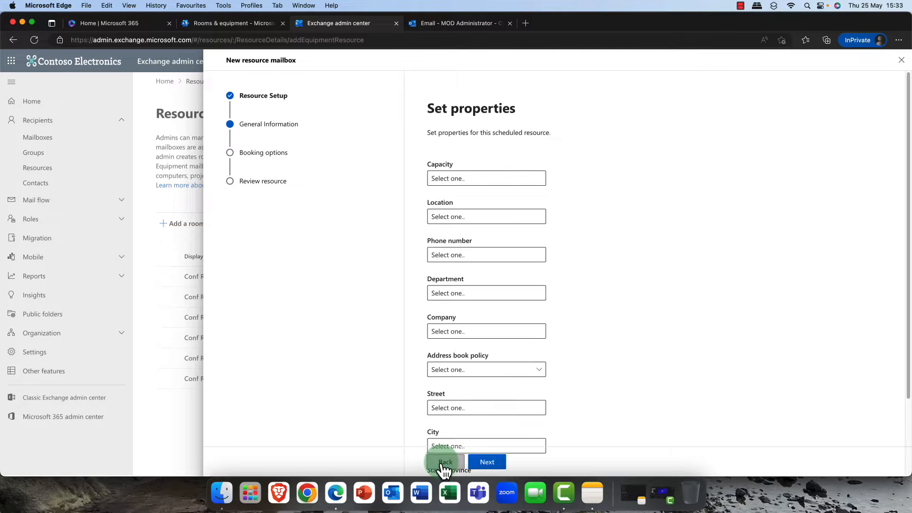
- Set the equipment's capacity to 1 and its location to Edinburgh
left_click(472, 178)
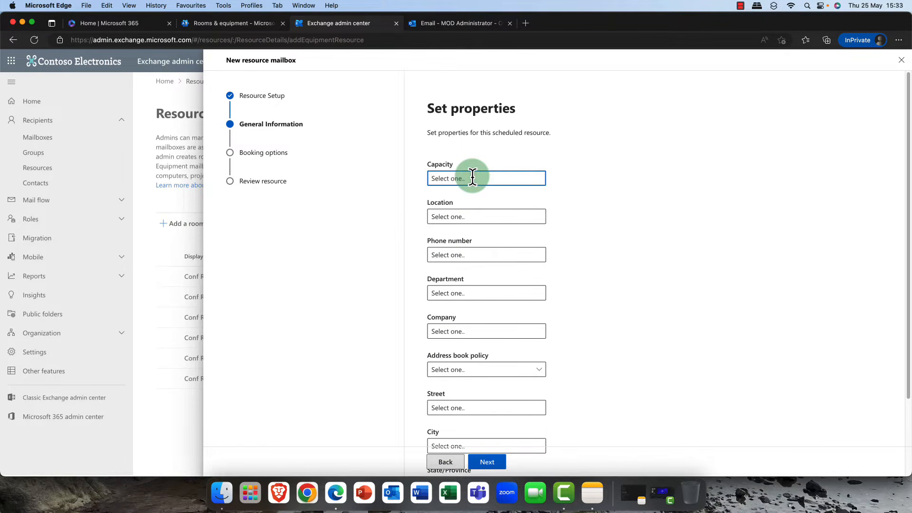
type("1")
left_click(502, 217)
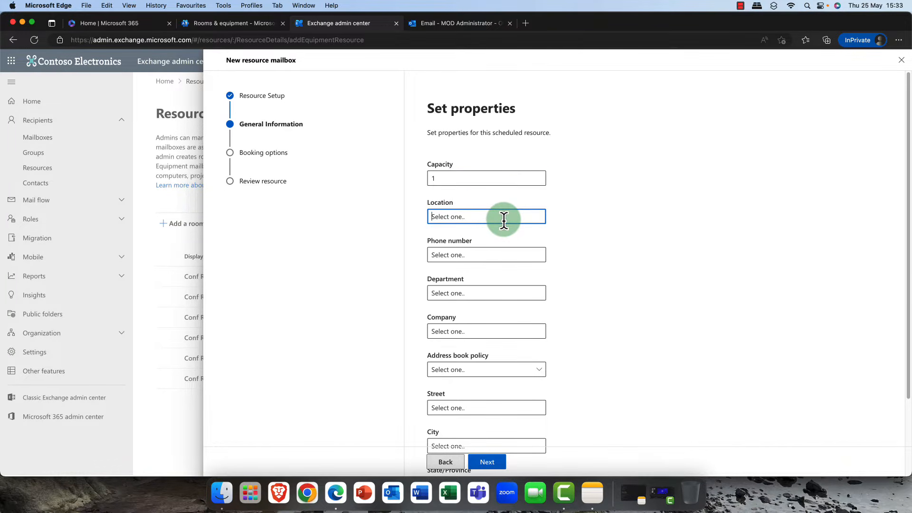
type("Edinburgh")
- Enter the resource's phone number and set the department to Sales
left_click(505, 251)
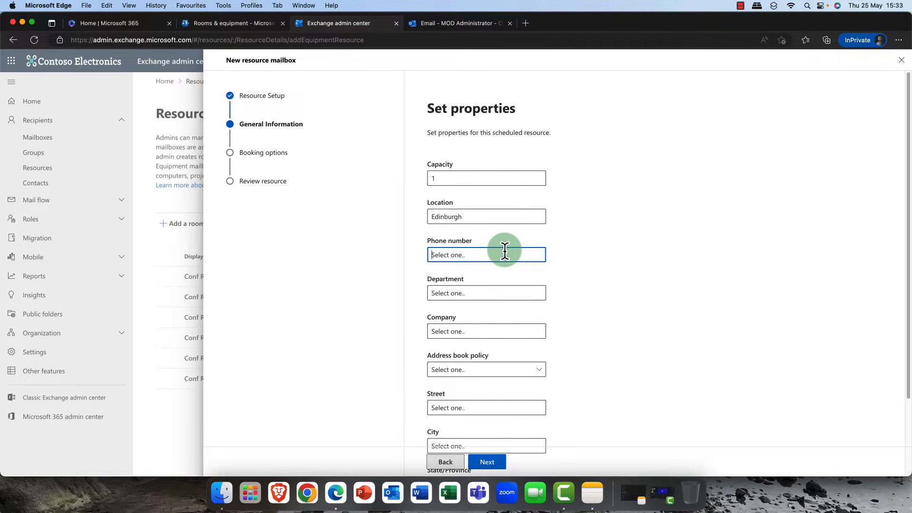
type("0131 555 5555")
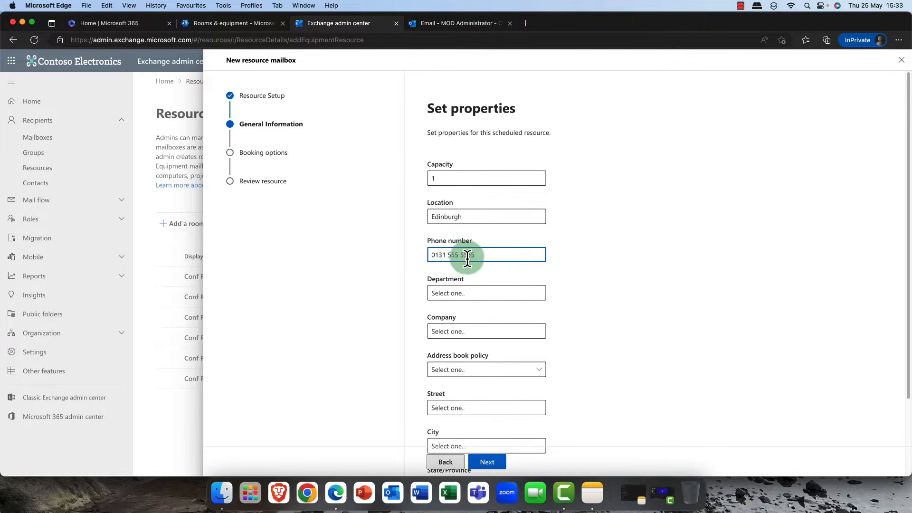
left_click(492, 294)
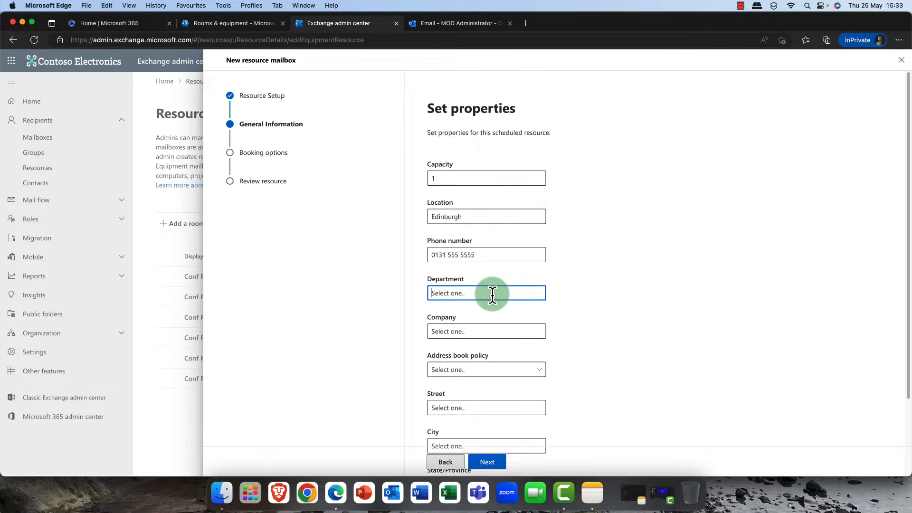
type("Sales")
- Set the address book policy to [No Policy]
left_click(492, 333)
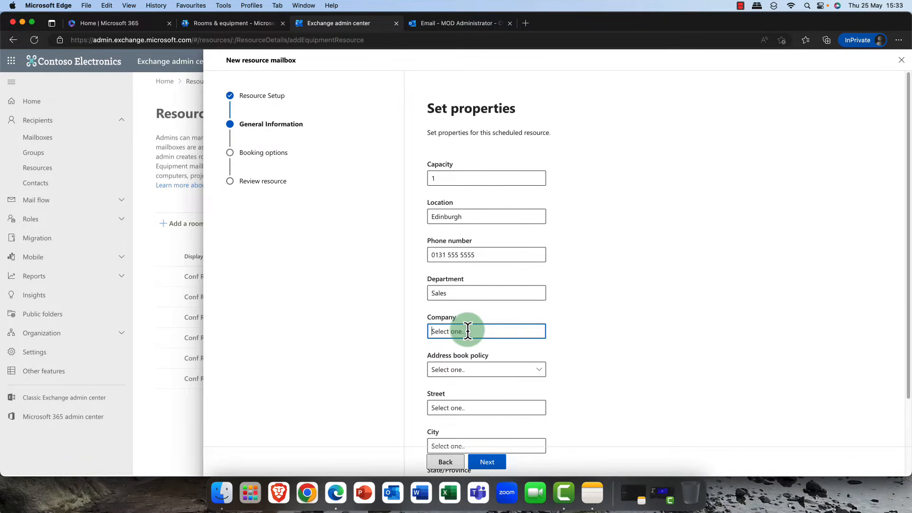
scroll(468, 331, "down", 2)
scroll(468, 331, "down", 2)
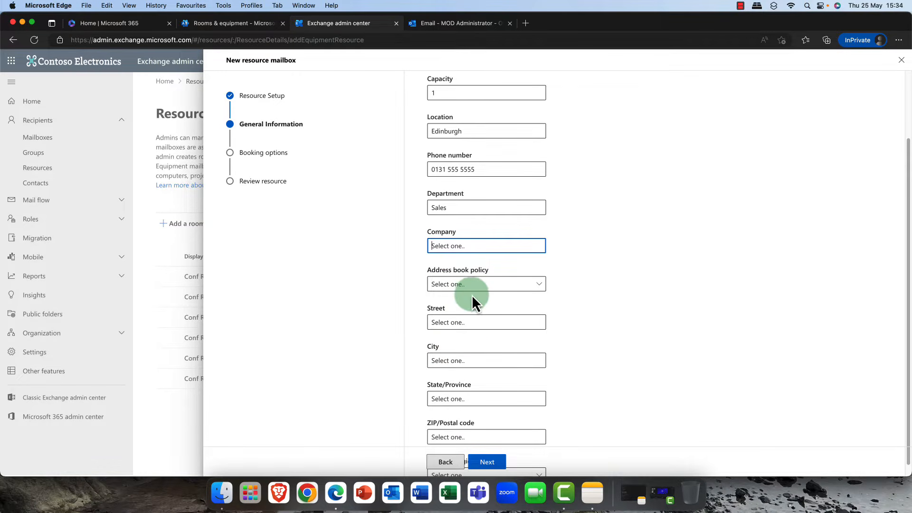
left_click(540, 285)
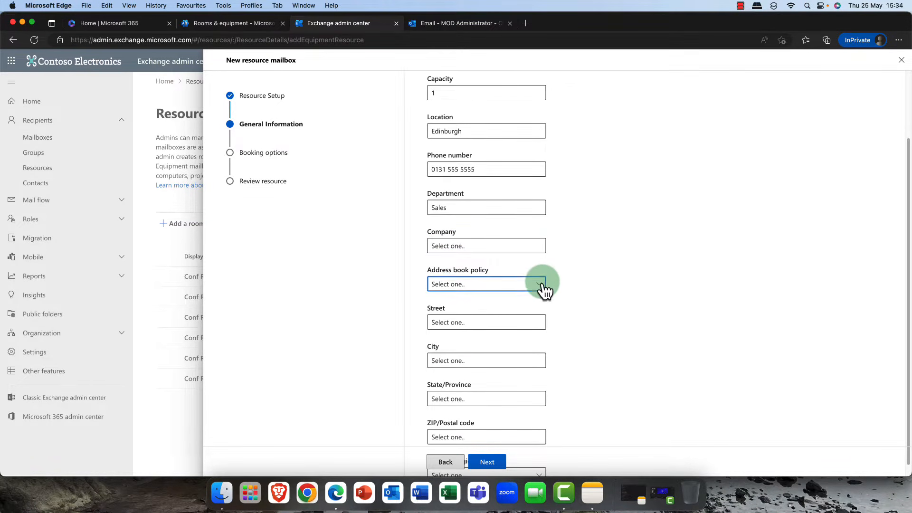
left_click(488, 300)
- Set the Country/Region to United Kingdom and continue to the booking options
scroll(489, 338, "down", 1)
scroll(489, 338, "down", 2)
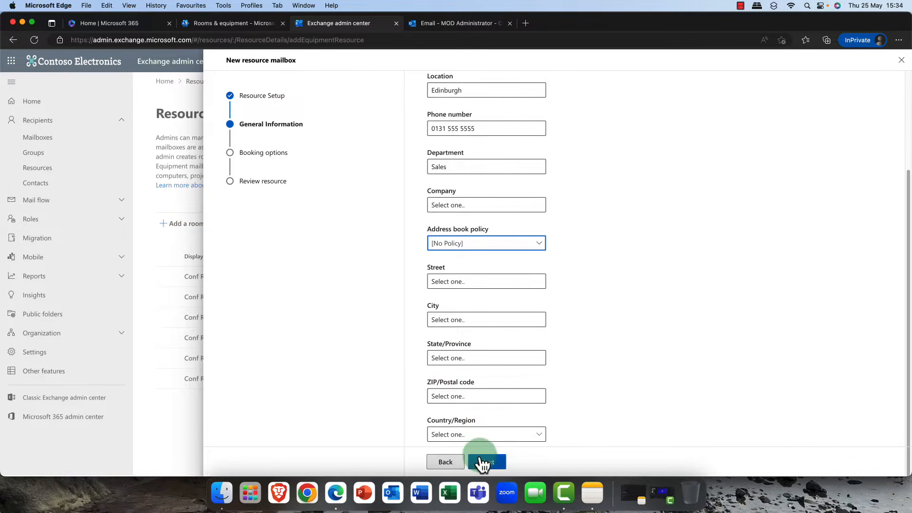
left_click(540, 435)
scroll(597, 396, "down", 20)
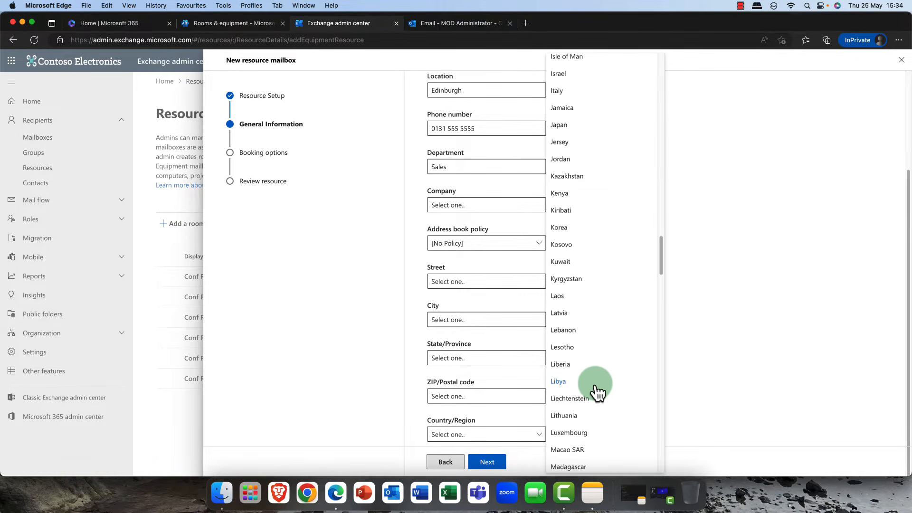
scroll(598, 393, "down", 10)
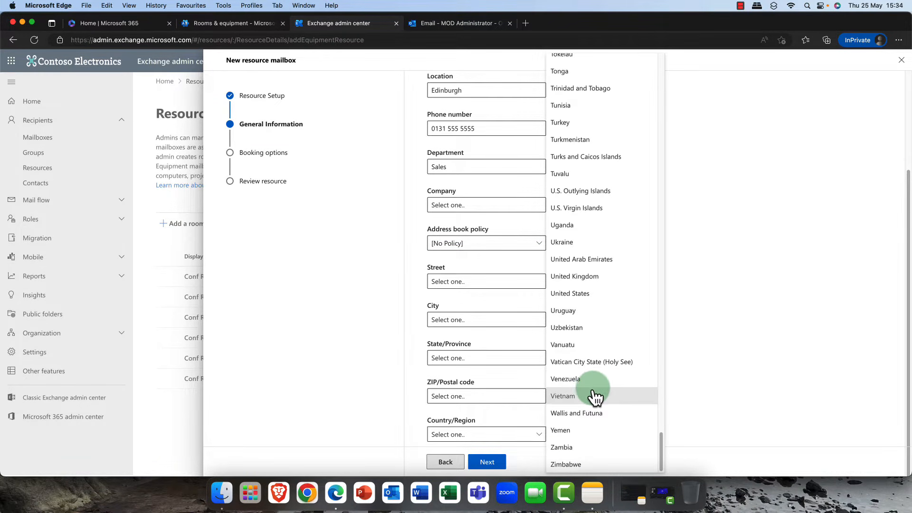
left_click(585, 278)
left_click(487, 463)
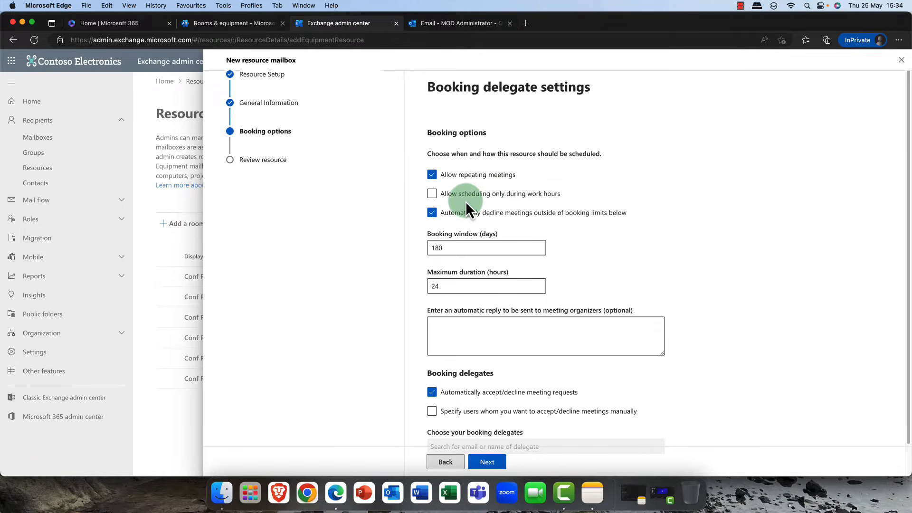
- Allow scheduling only during work hours and set the maximum booking duration to 48 hours
left_click(507, 202)
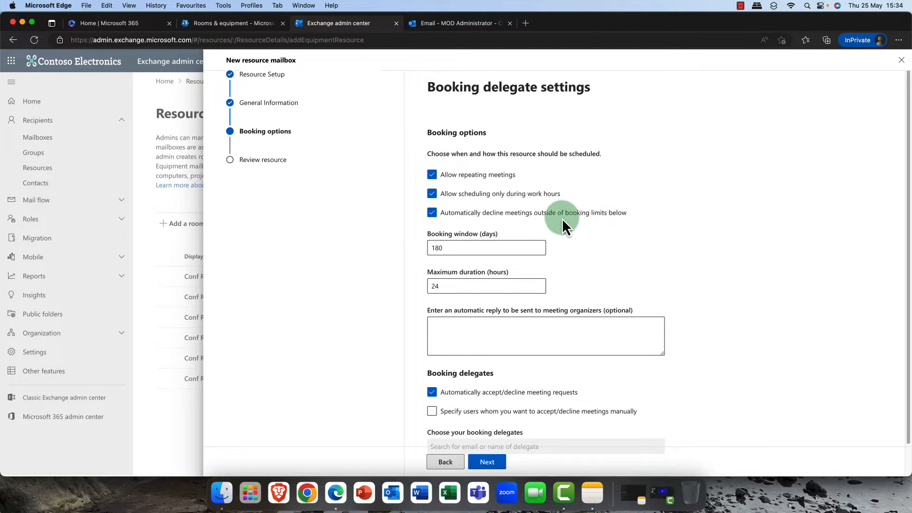
left_click_drag(473, 243, 425, 256)
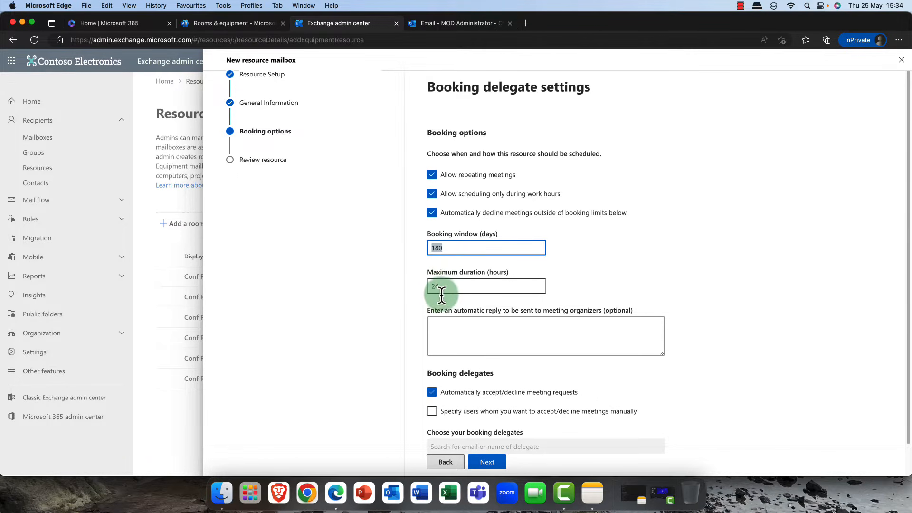
left_click_drag(446, 287, 429, 285)
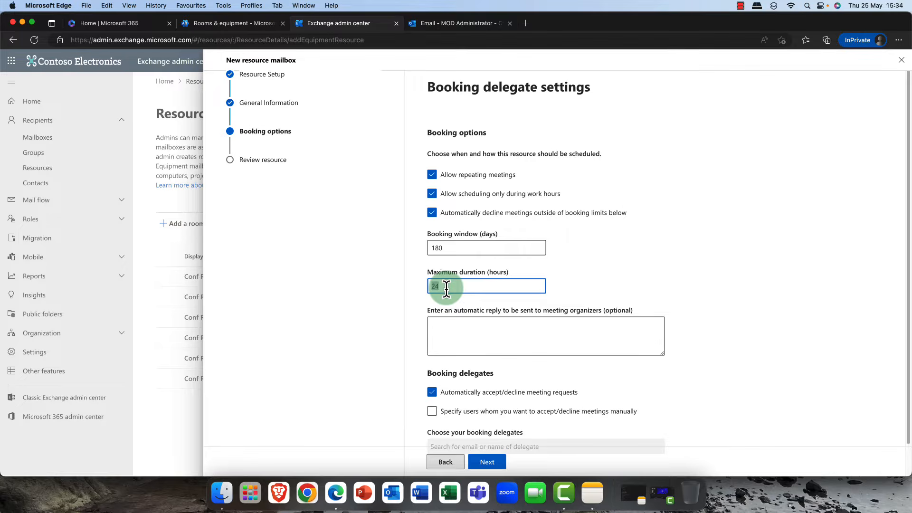
type("48")
- Enter the automatic reply 'Thanks for booking the projector' and switch to specifying users who accept or decline meetings manually
left_click(550, 330)
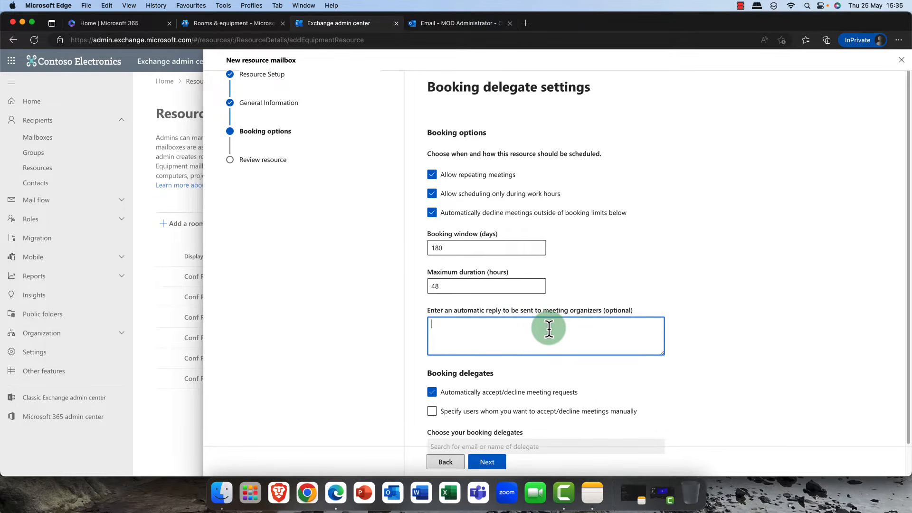
type("Thanks for booking the projector")
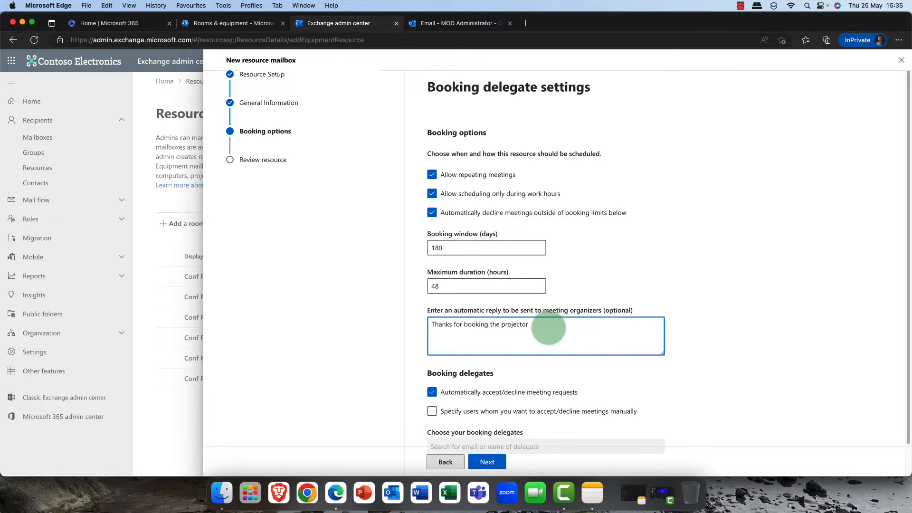
scroll(532, 344, "down", 2)
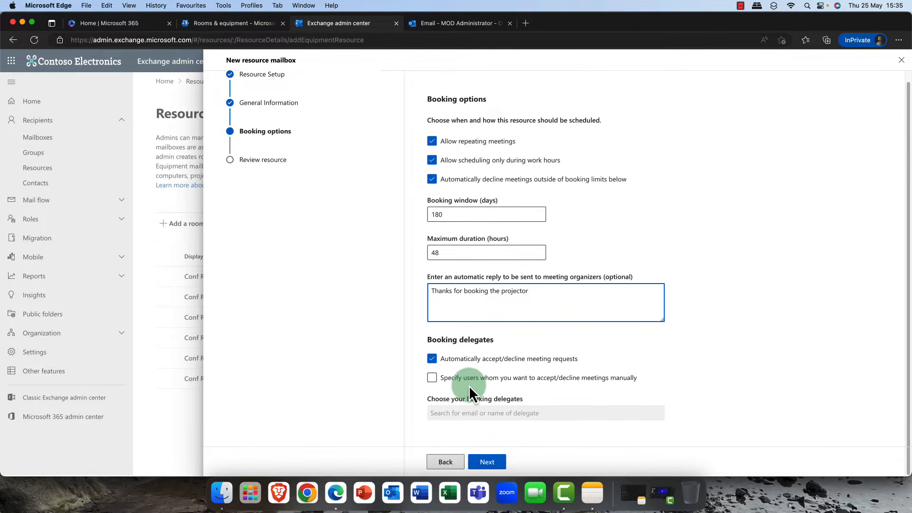
left_click(446, 376)
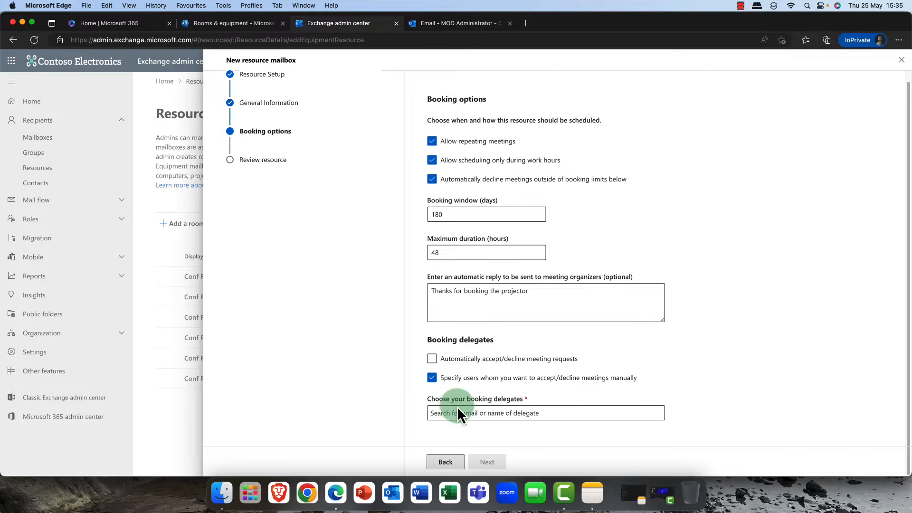
- Switch to automatically accepting or declining meeting requests, then create the resource mailbox and finish the wizard
left_click(432, 359)
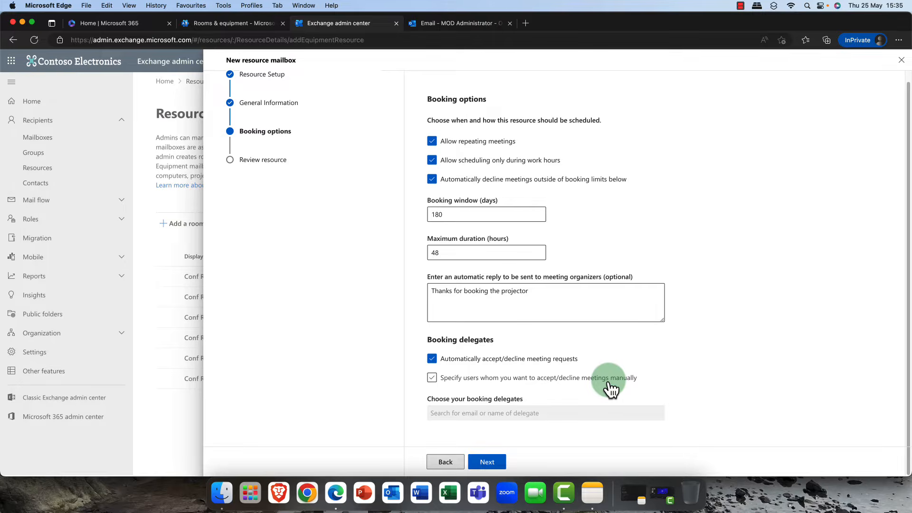
left_click(497, 465)
left_click(496, 462)
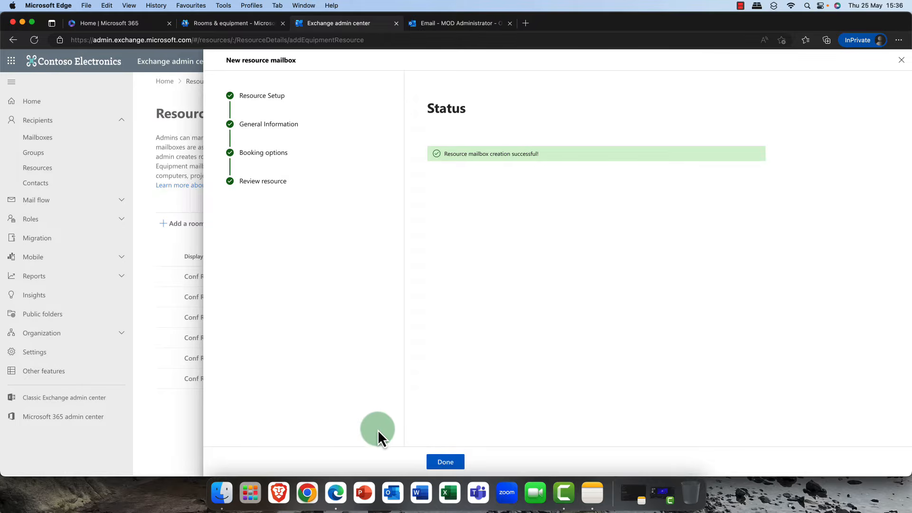
left_click(444, 462)
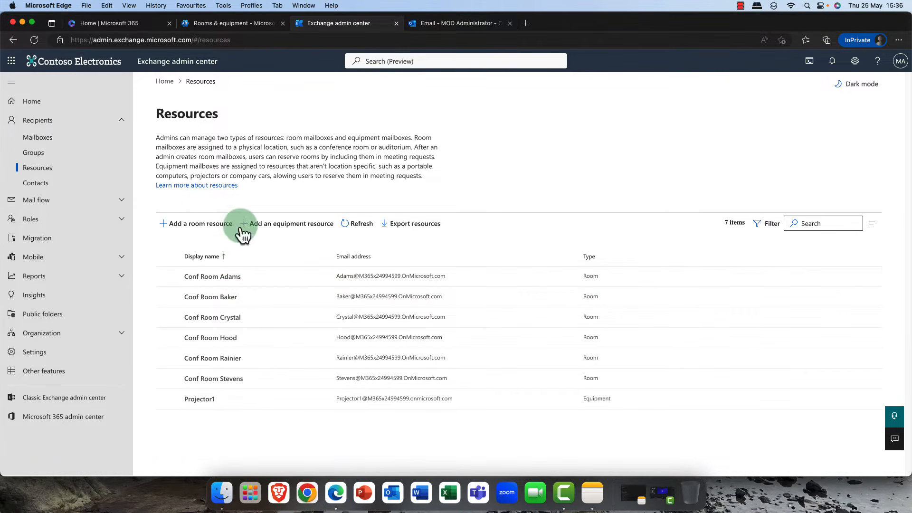
- Switch to the Microsoft 365 admin center's Rooms & equipment list and reload it
left_click(219, 23)
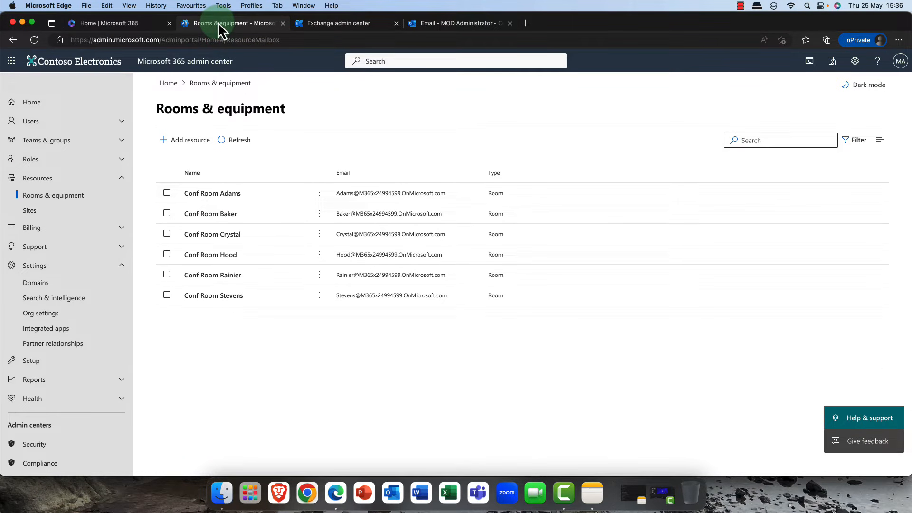
left_click(167, 295)
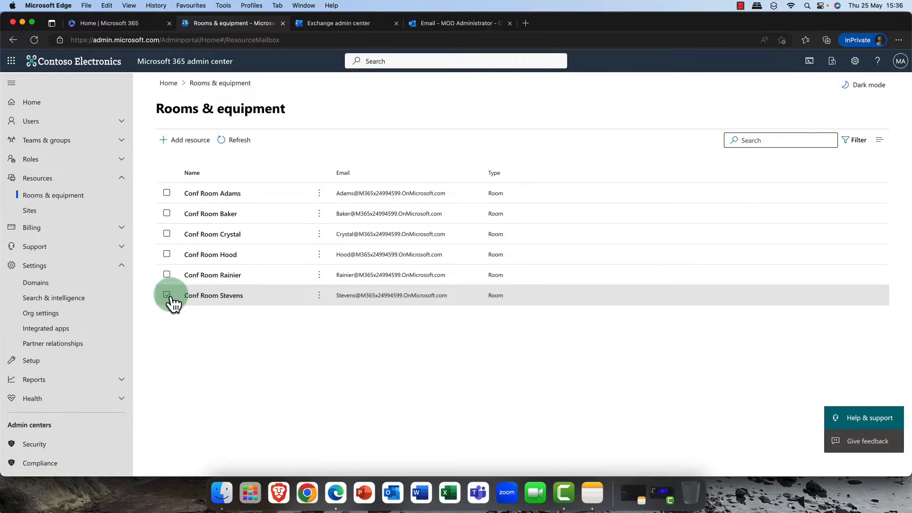
left_click(168, 297)
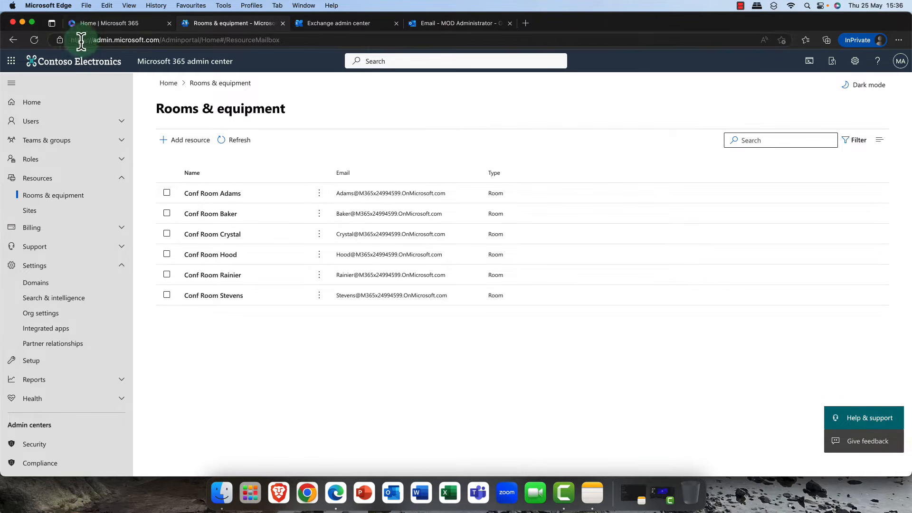
left_click(36, 40)
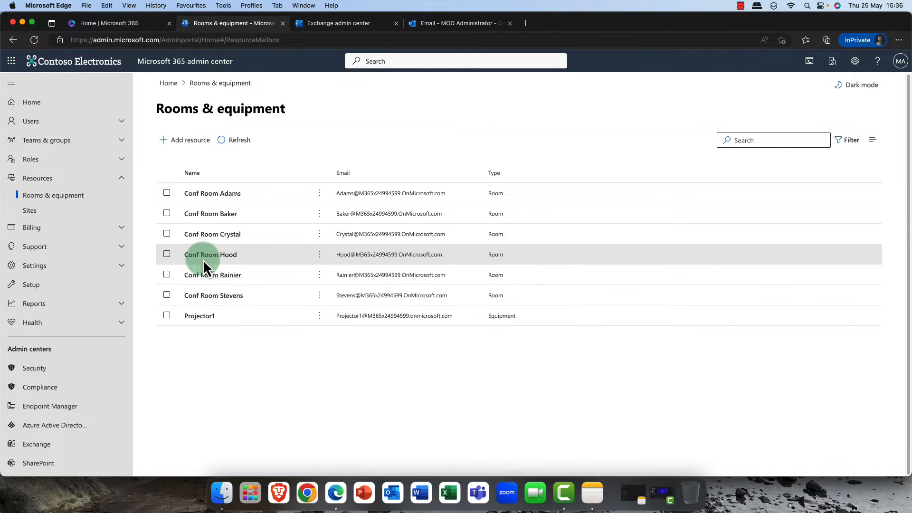
left_click(181, 147)
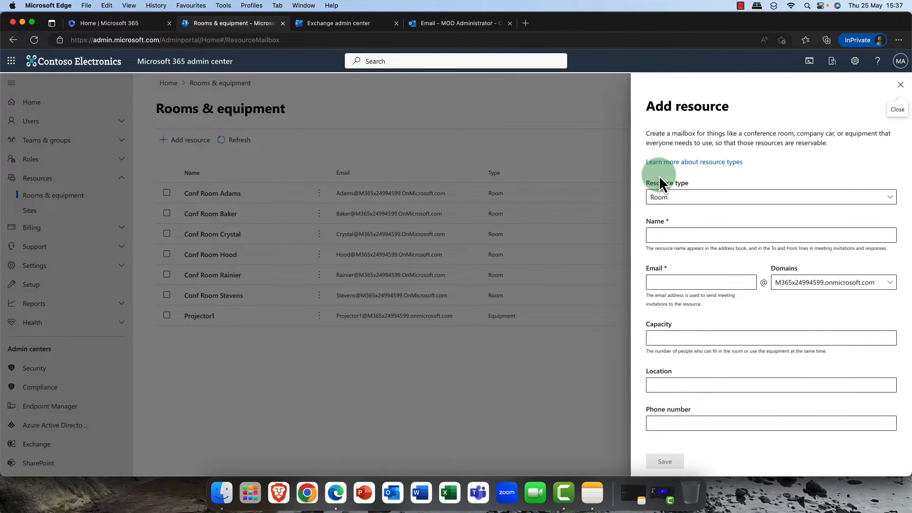
left_click(755, 201)
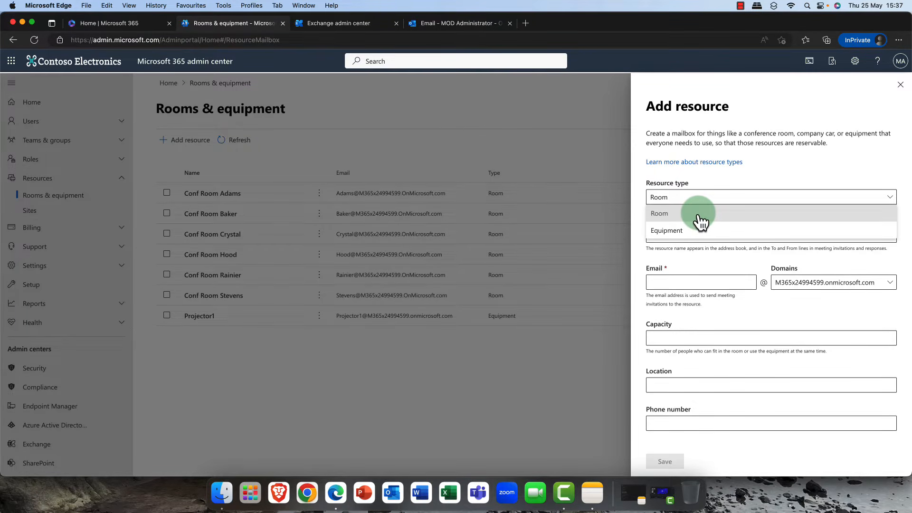
left_click(685, 232)
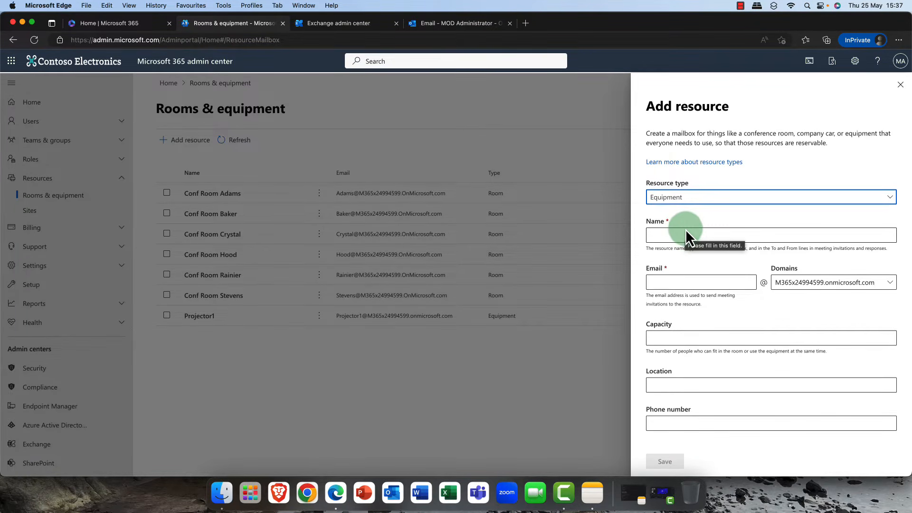
left_click(701, 198)
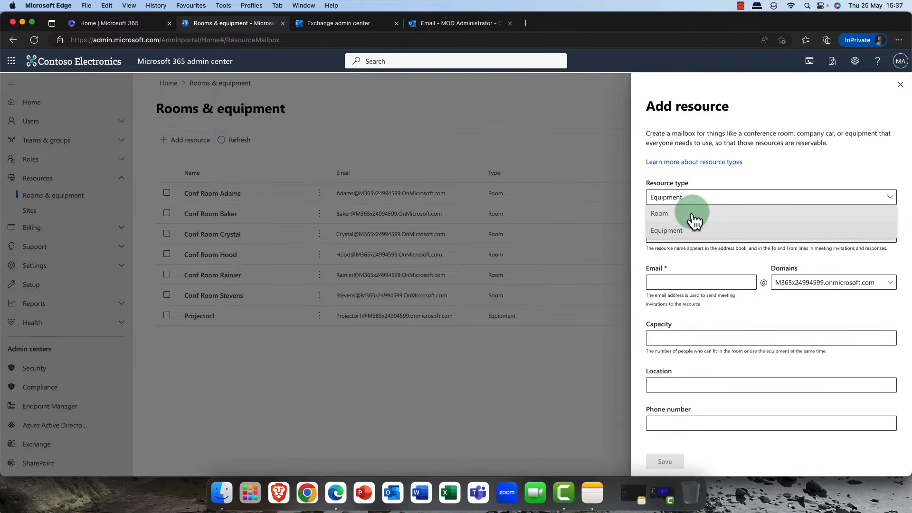
left_click(692, 214)
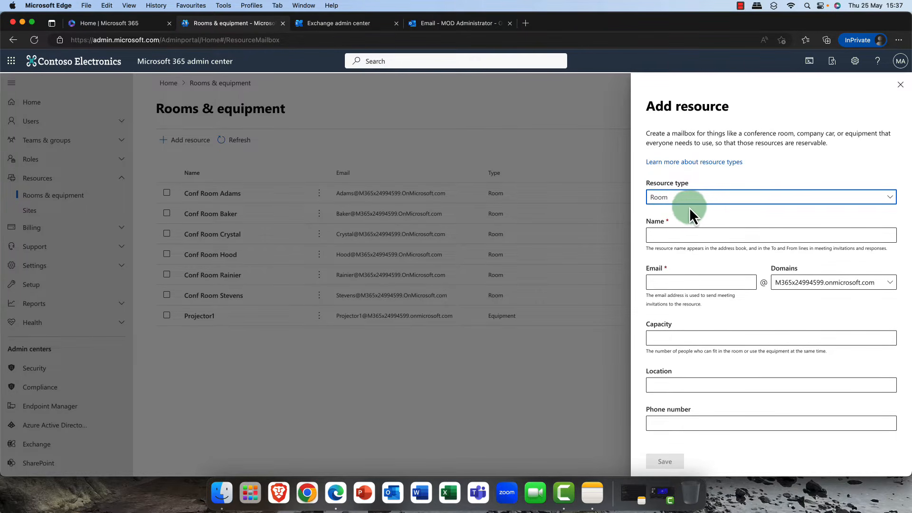
left_click(899, 84)
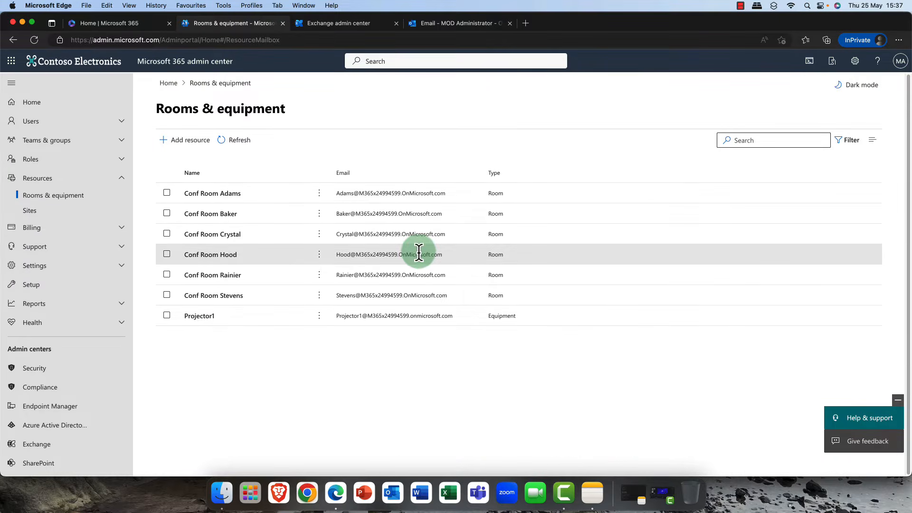
- Select Conf Room Adams and open its details pane
left_click(166, 193)
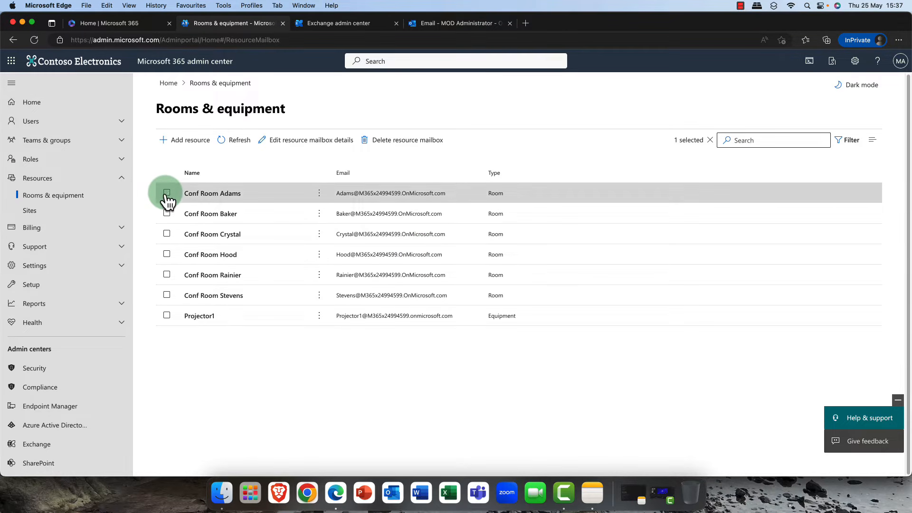
left_click(214, 193)
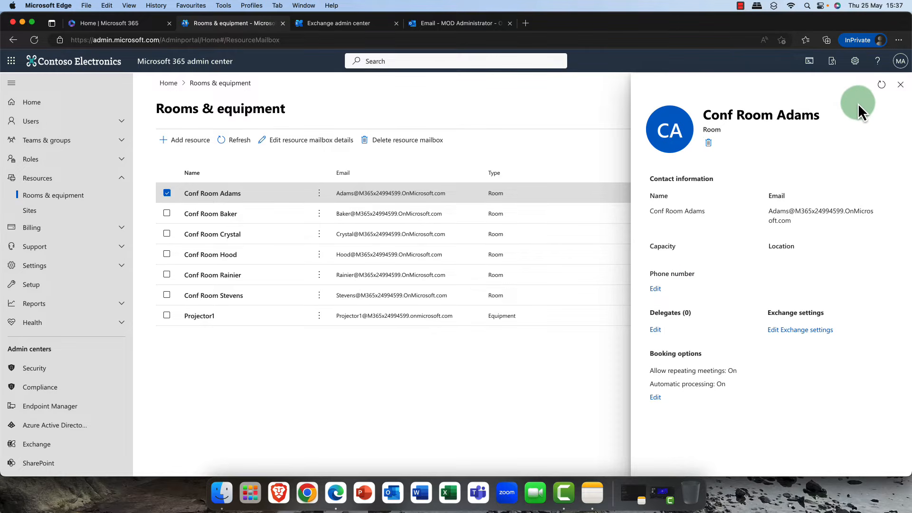
left_click(900, 84)
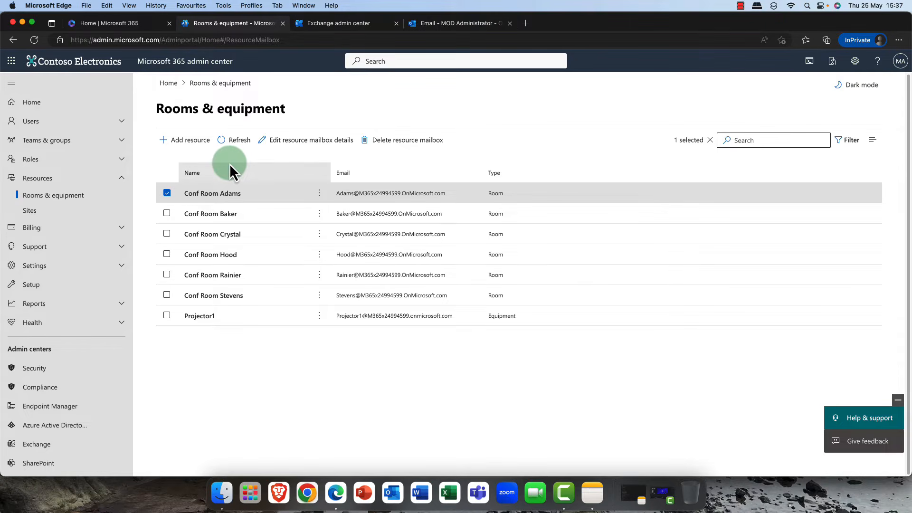
- Edit Conf Room Adams's mailbox details, setting the capacity to 25 and the location to Edinburgh
left_click(290, 141)
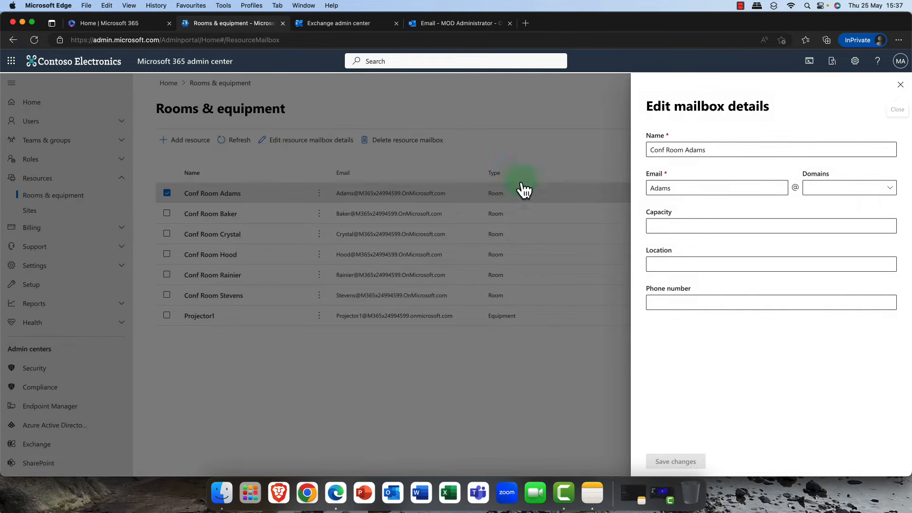
left_click(717, 224)
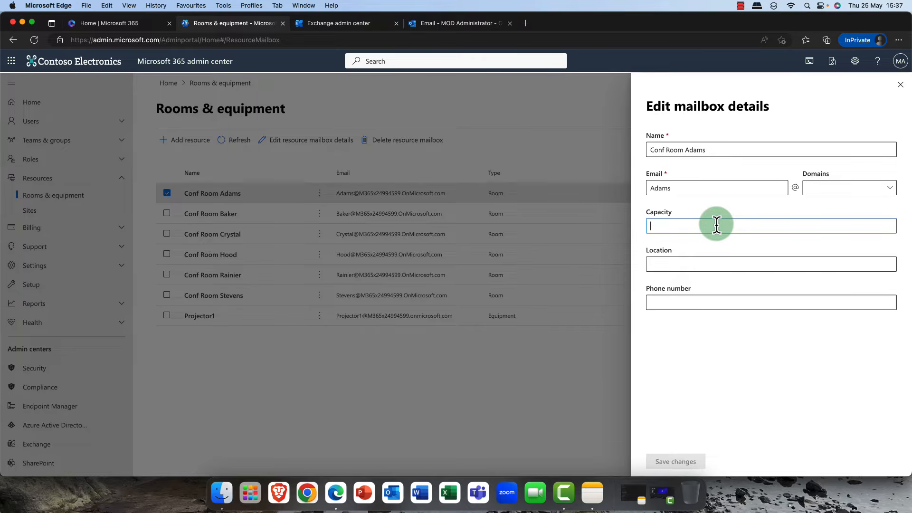
type("25")
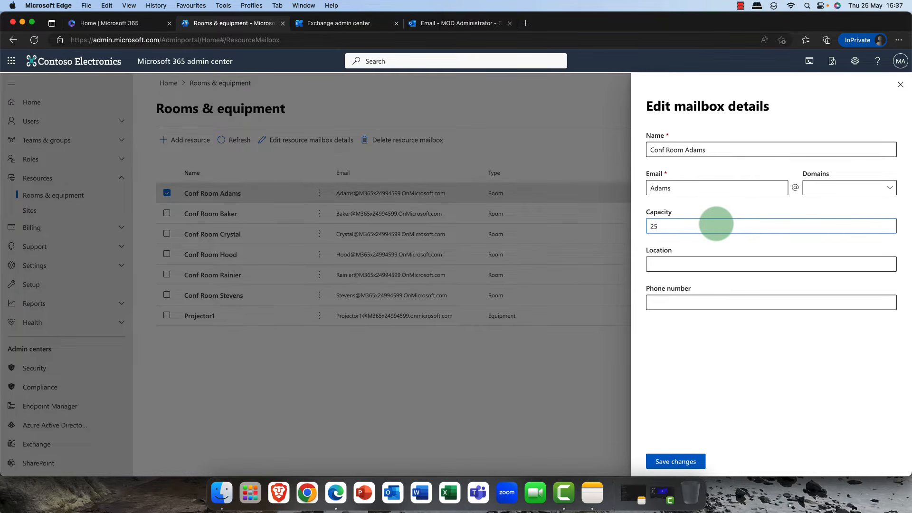
left_click(679, 264)
type("Edinburgh")
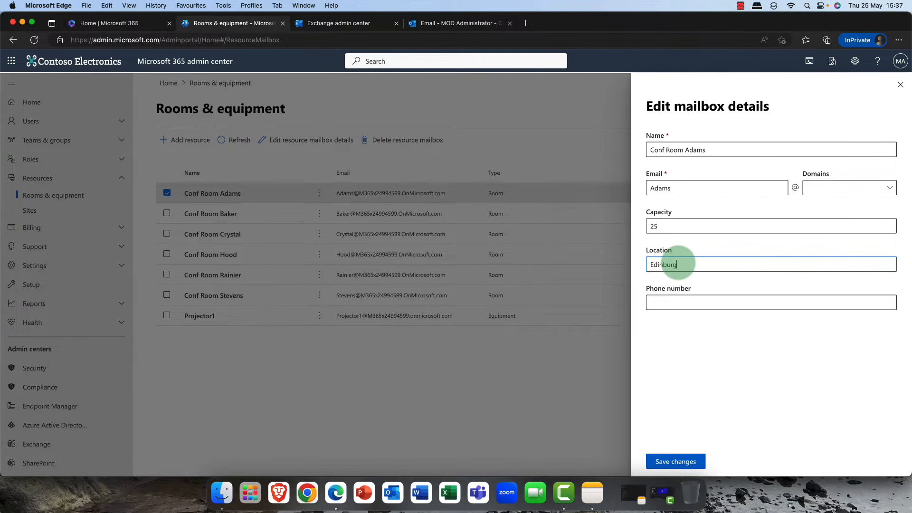
- Enter the room's phone number and save the mailbox details
left_click(685, 302)
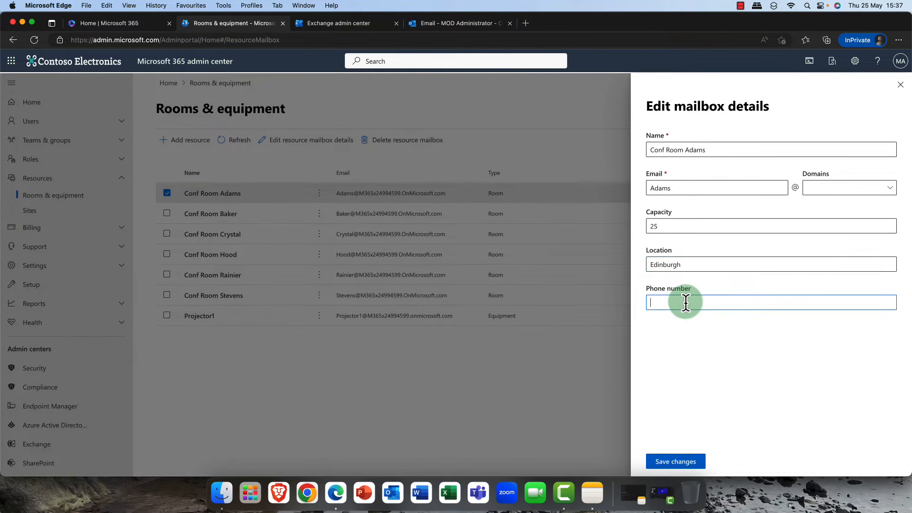
type("0131")
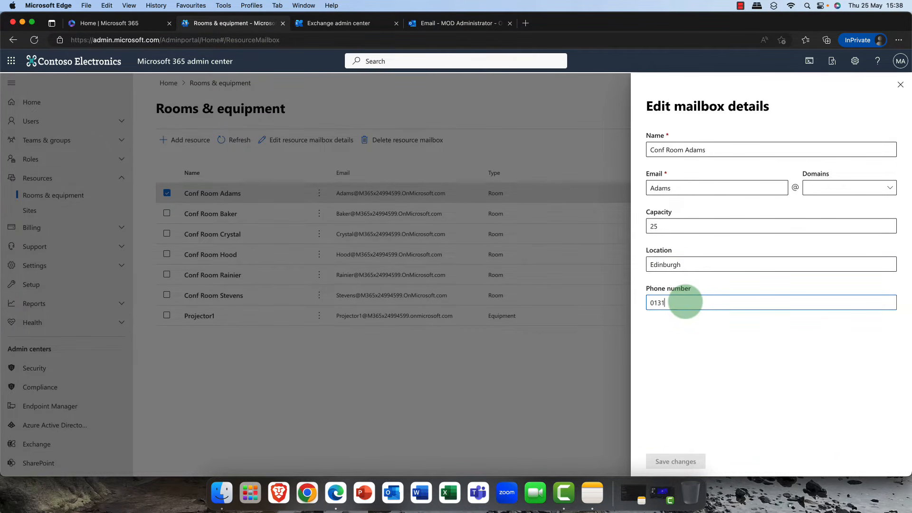
type("55")
key("BackSpace")
key("BackSpace")
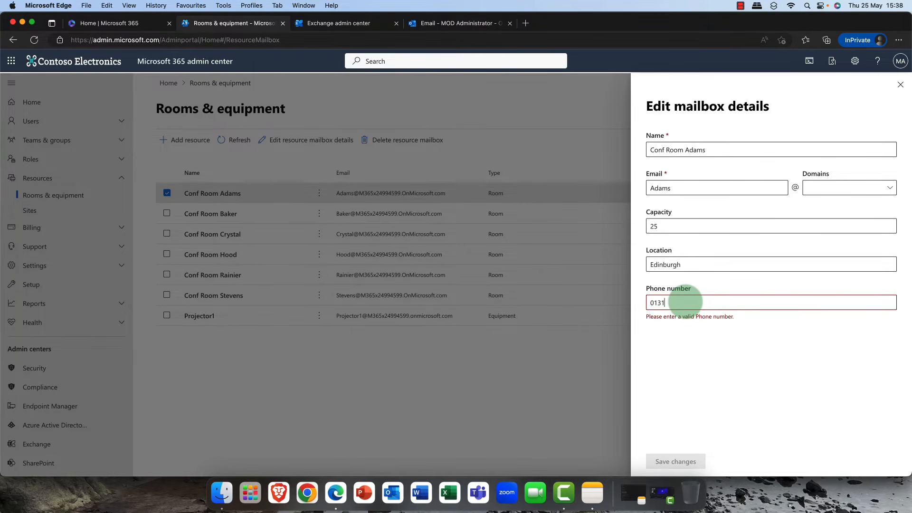
type("5555")
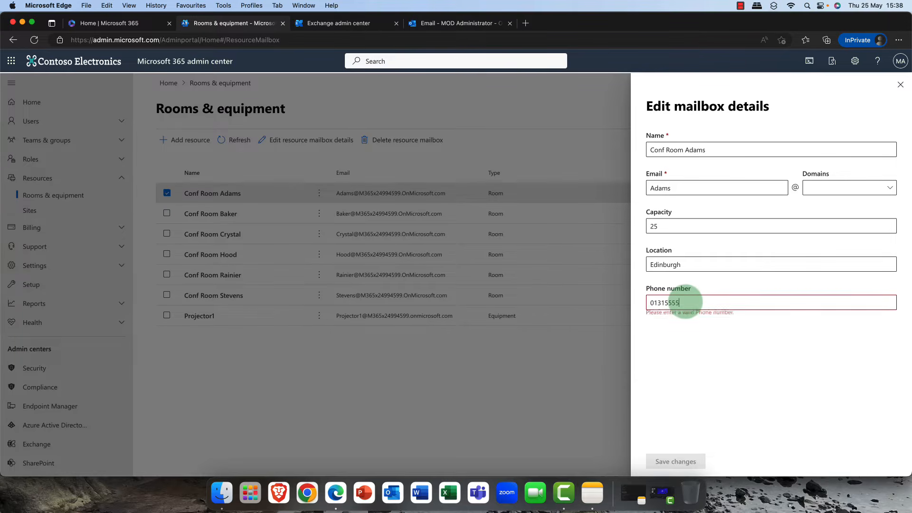
type("5555")
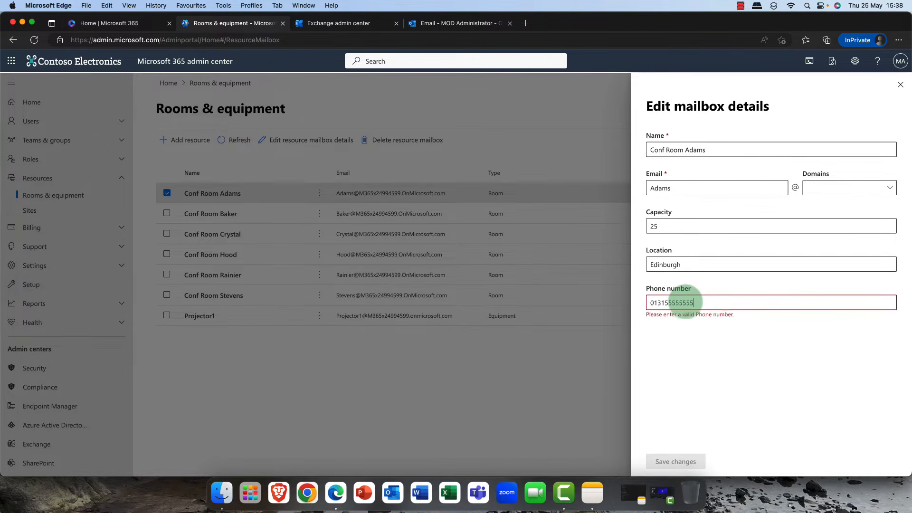
key("BackSpace")
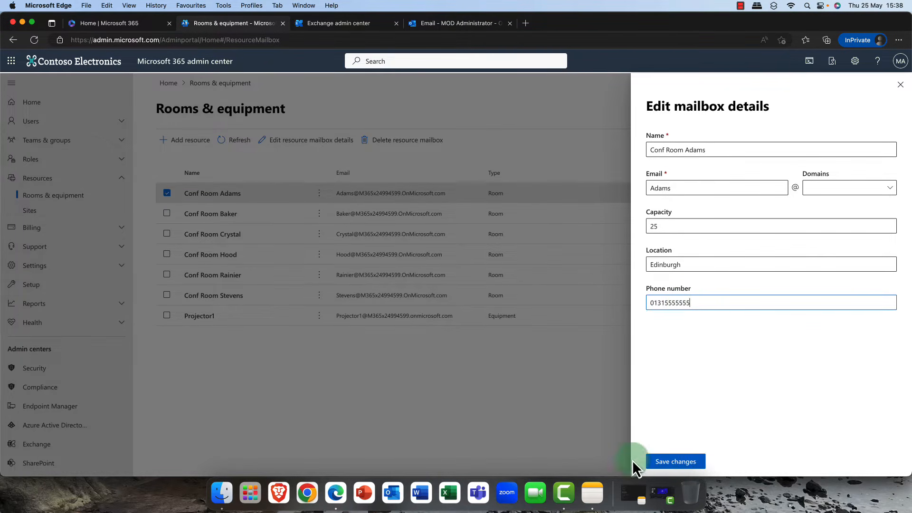
left_click(677, 462)
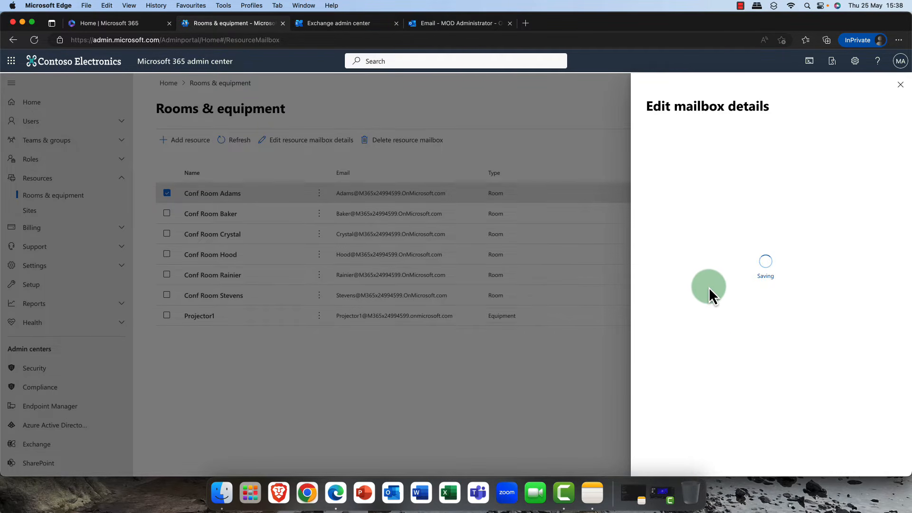
left_click(461, 100)
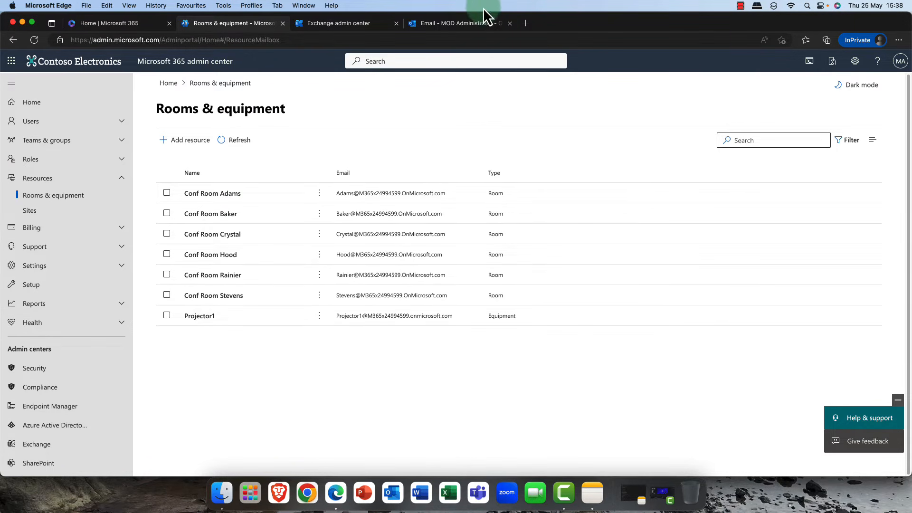
- Switch to the Outlook mail tab and reload it
left_click(454, 24)
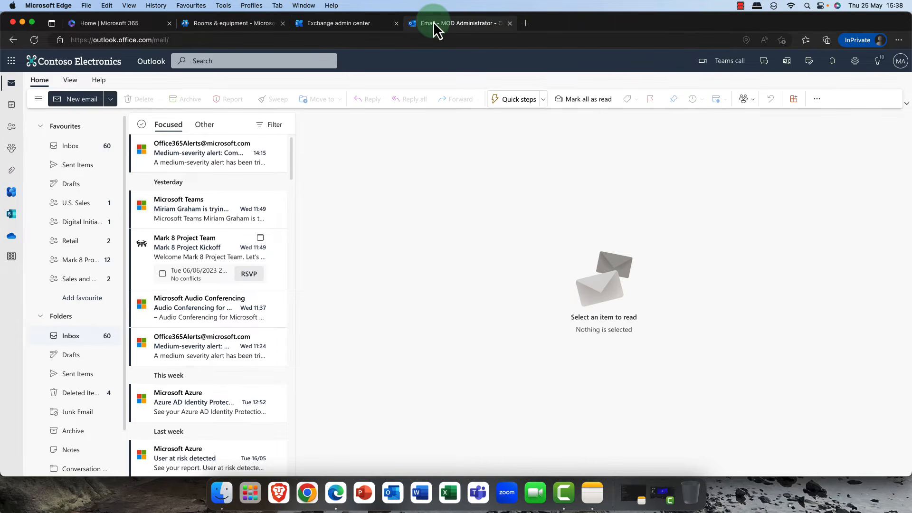
left_click(35, 39)
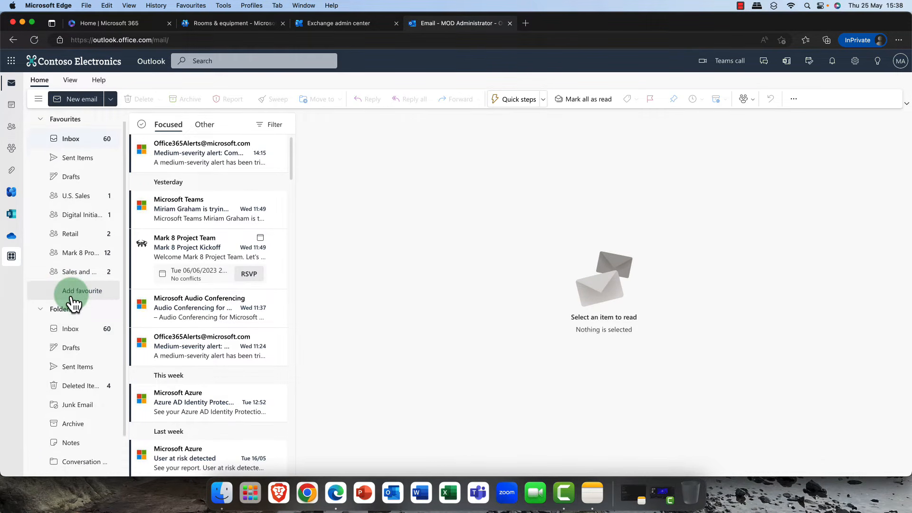
scroll(94, 314, "down", 2)
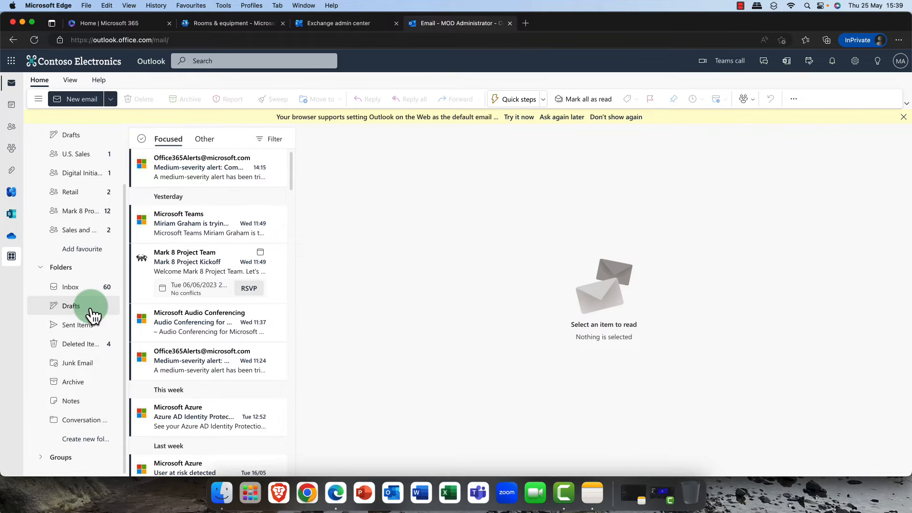
scroll(91, 308, "up", 2)
scroll(91, 308, "down", 2)
scroll(57, 327, "up", 2)
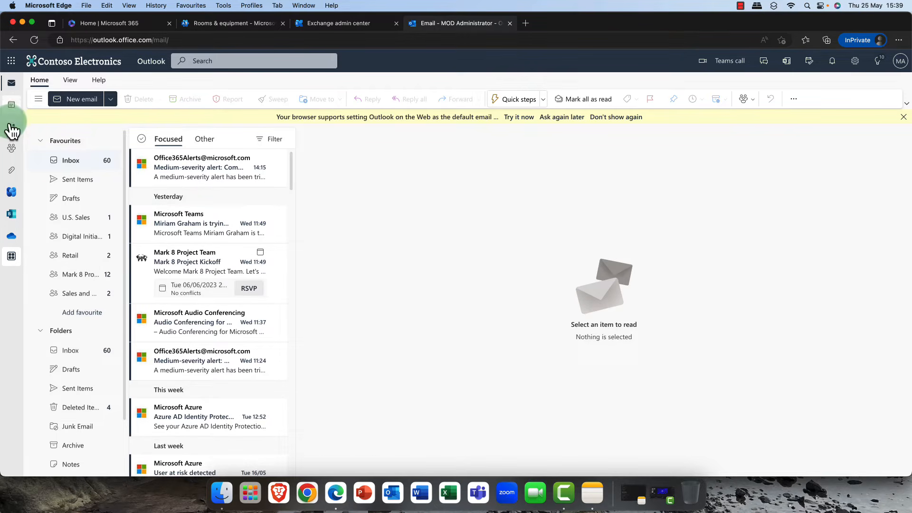
- Open the All Rooms list in the Outlook People directory
left_click(13, 106)
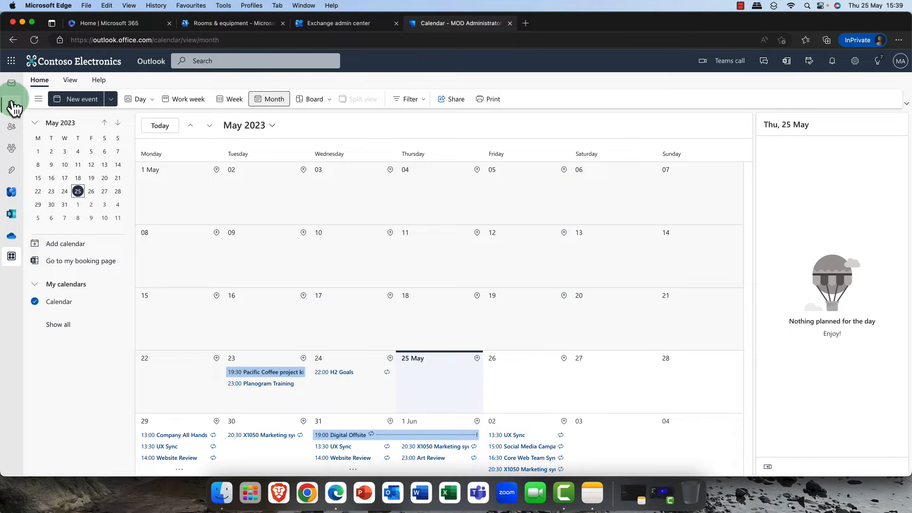
left_click(11, 127)
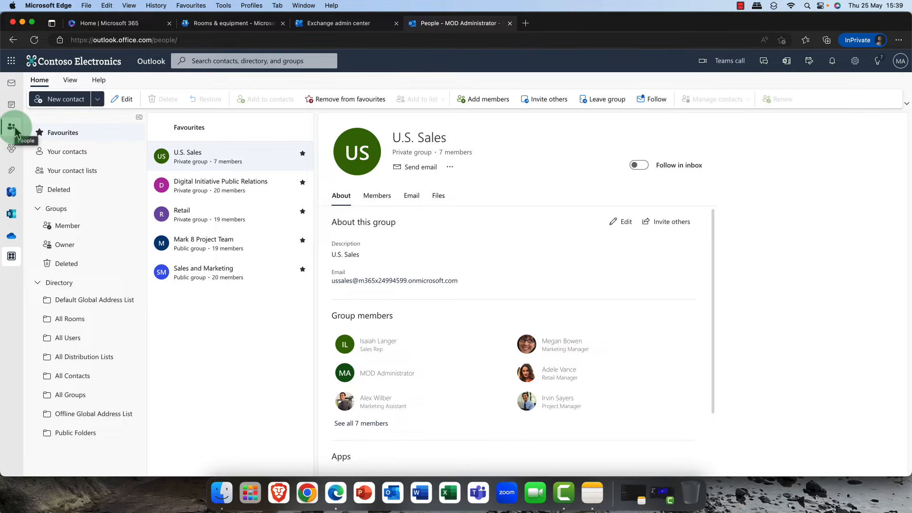
left_click(68, 321)
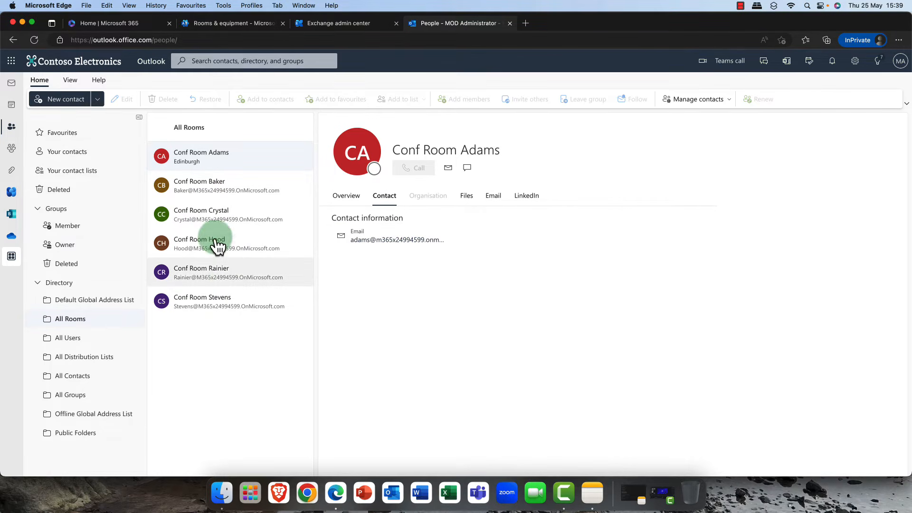
- Browse the Contact, Files, Email, LinkedIn and Overview tabs of Conf Room Adams's directory card
left_click(472, 203)
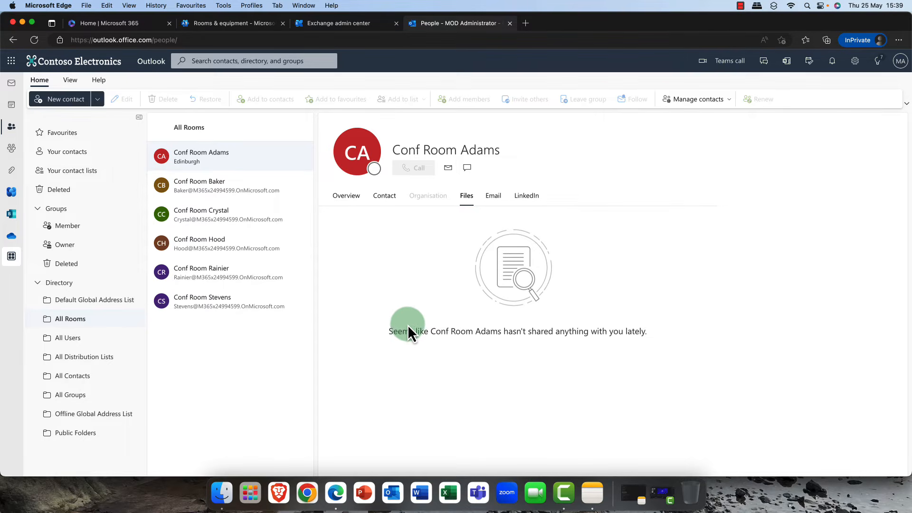
left_click(501, 200)
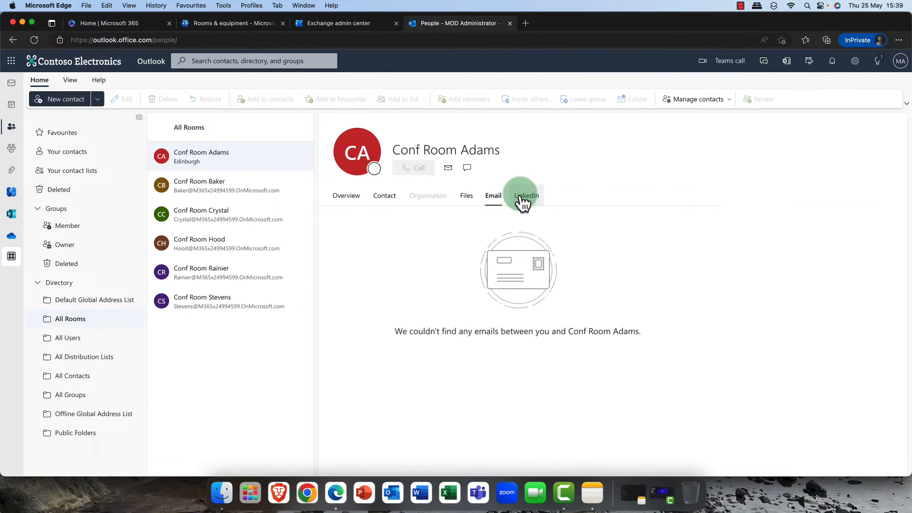
left_click(523, 202)
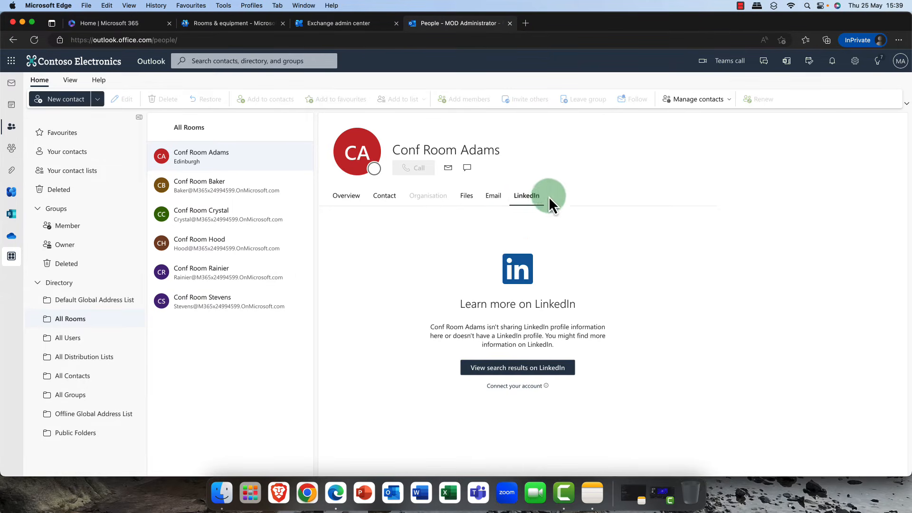
left_click(502, 202)
left_click(523, 203)
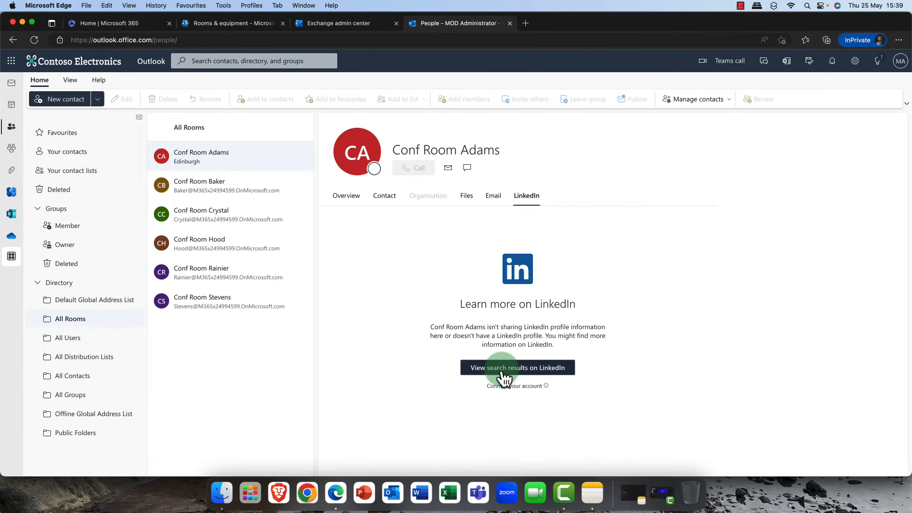
left_click(356, 200)
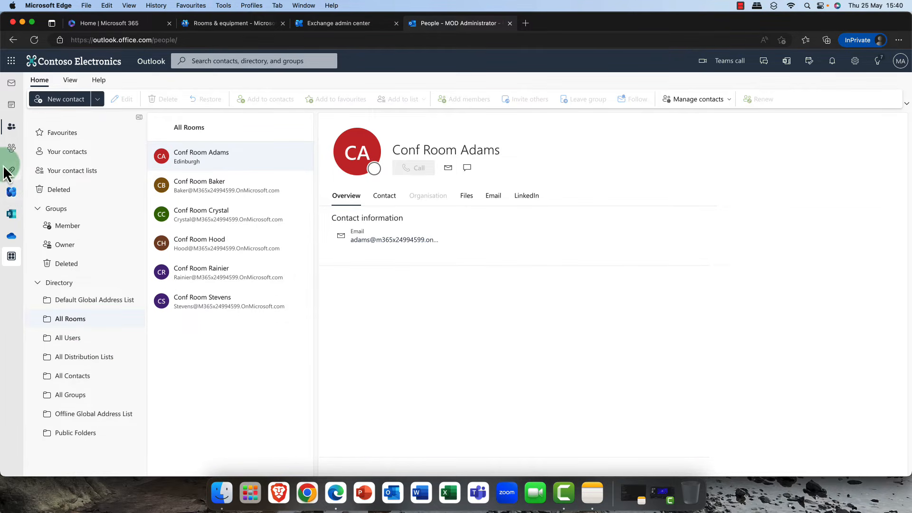
- Switch to the calendar and start a new event on 25 May
left_click(10, 105)
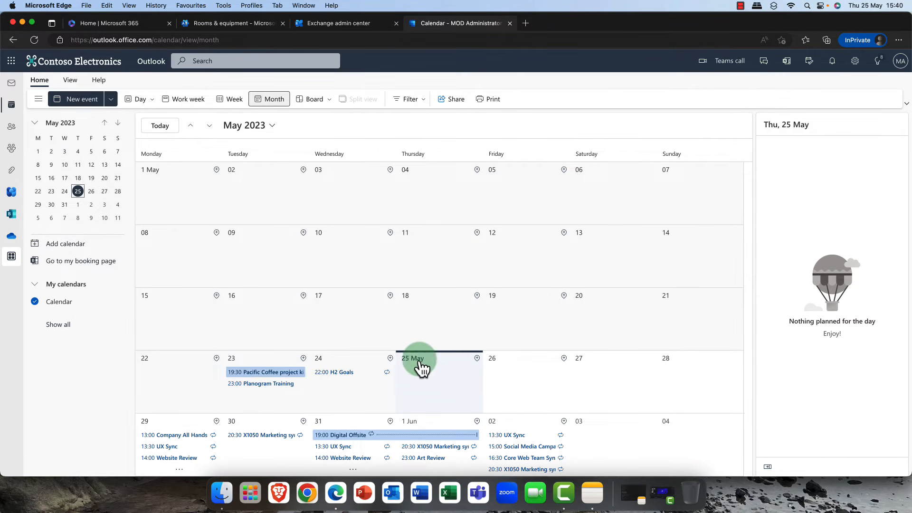
left_click(518, 375)
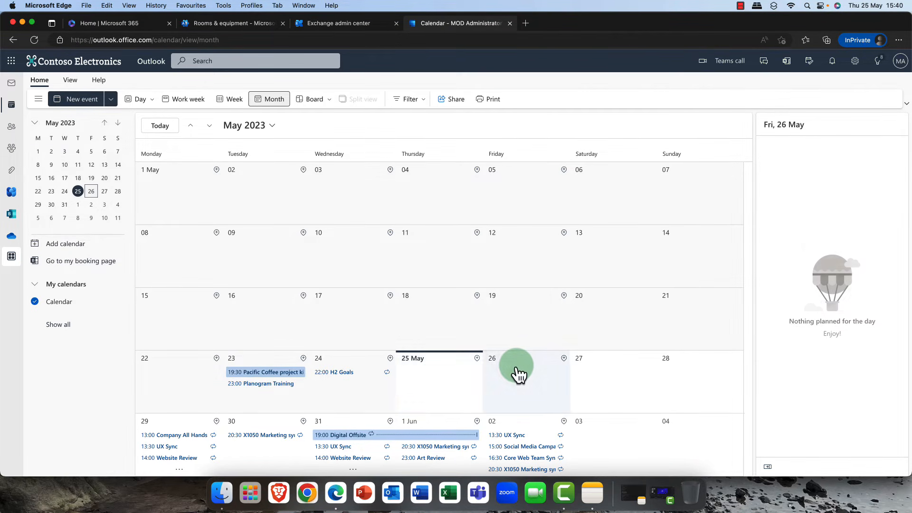
right_click(519, 374)
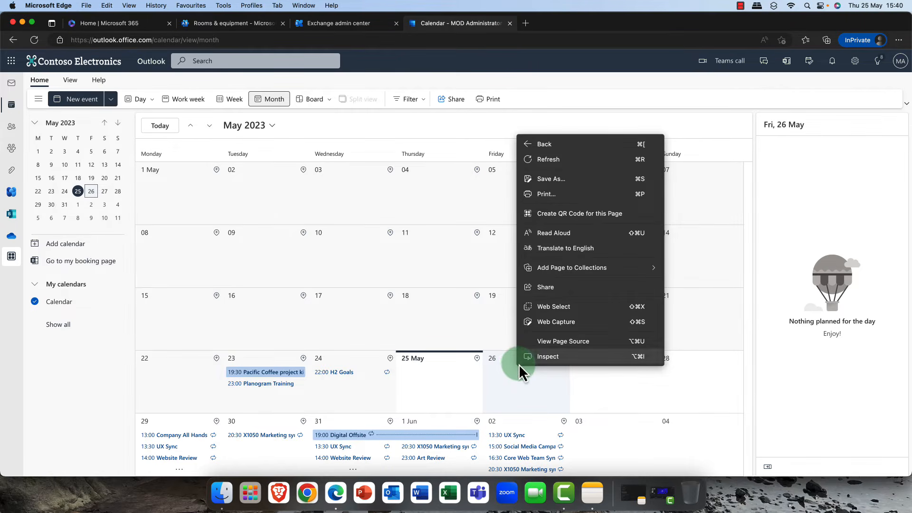
left_click(522, 387)
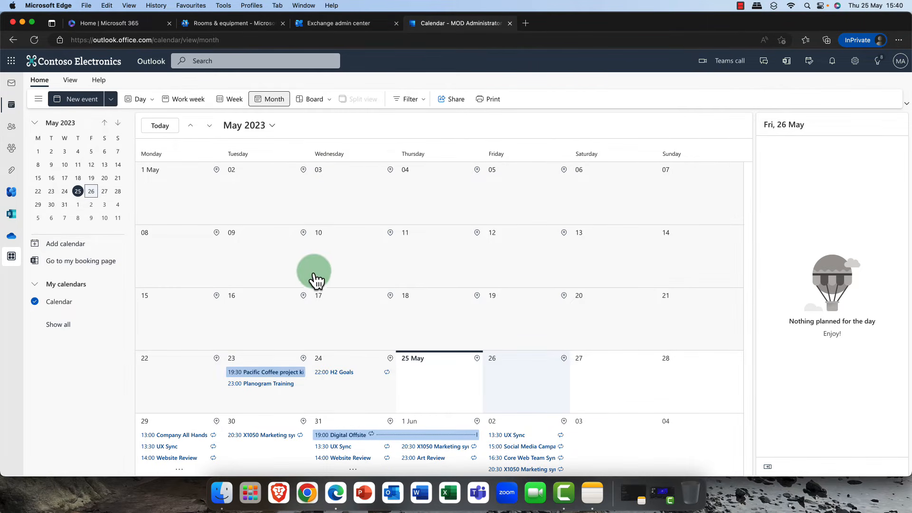
left_click(432, 384)
left_click(432, 384)
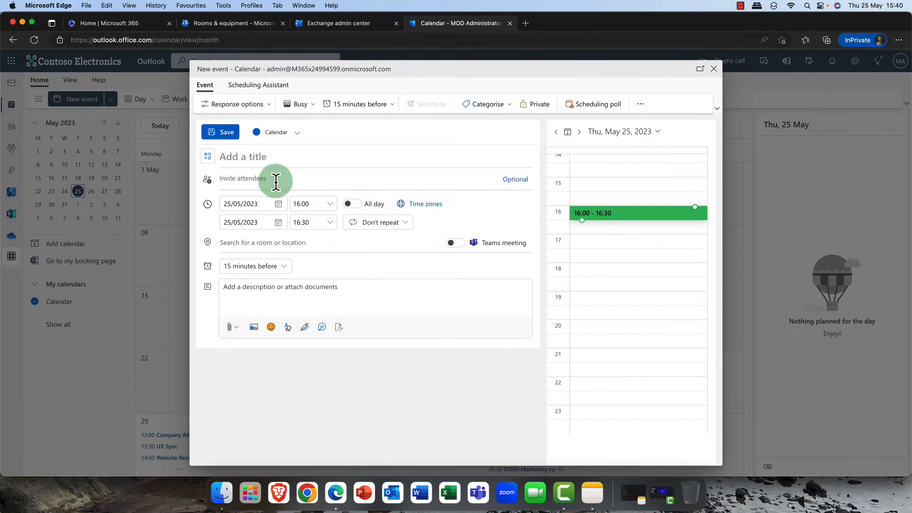
- Title the event 'Metting with staff' and invite Conf Room Adams as an attendee
type("Metting with staff")
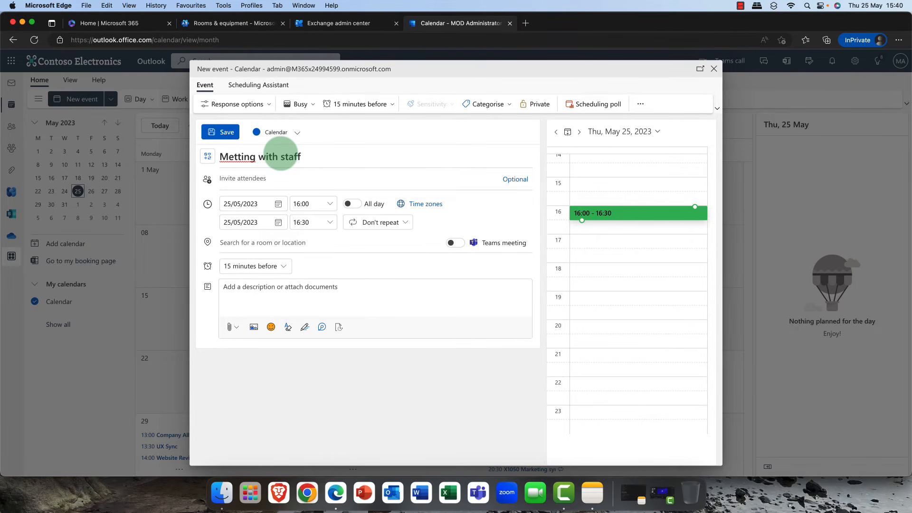
left_click(259, 178)
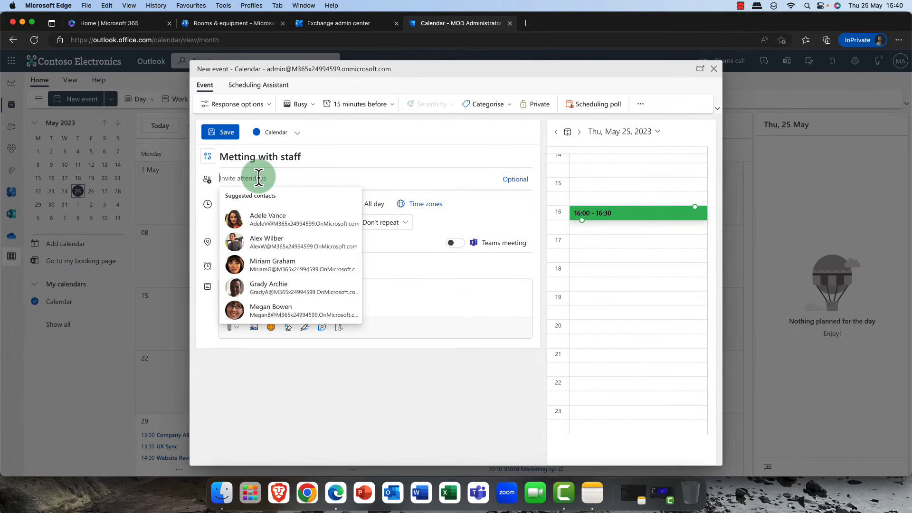
type("Conf Room Adams")
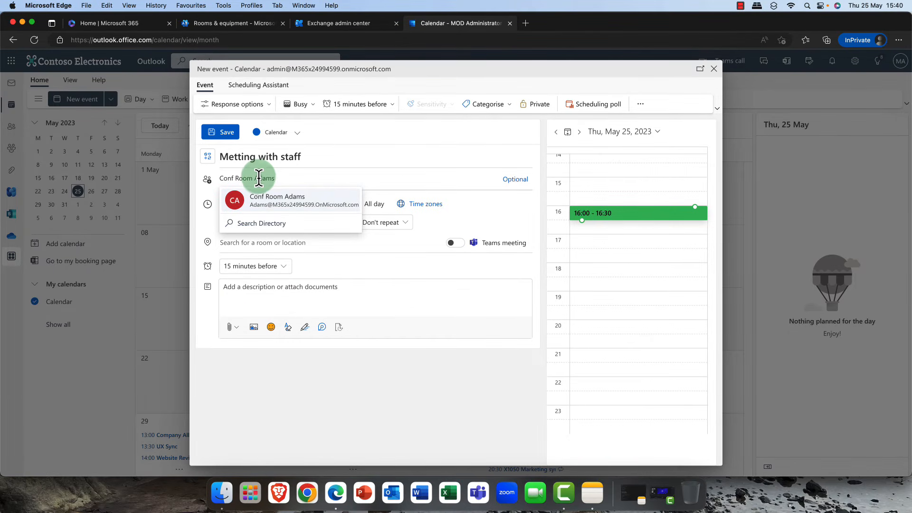
left_click(264, 203)
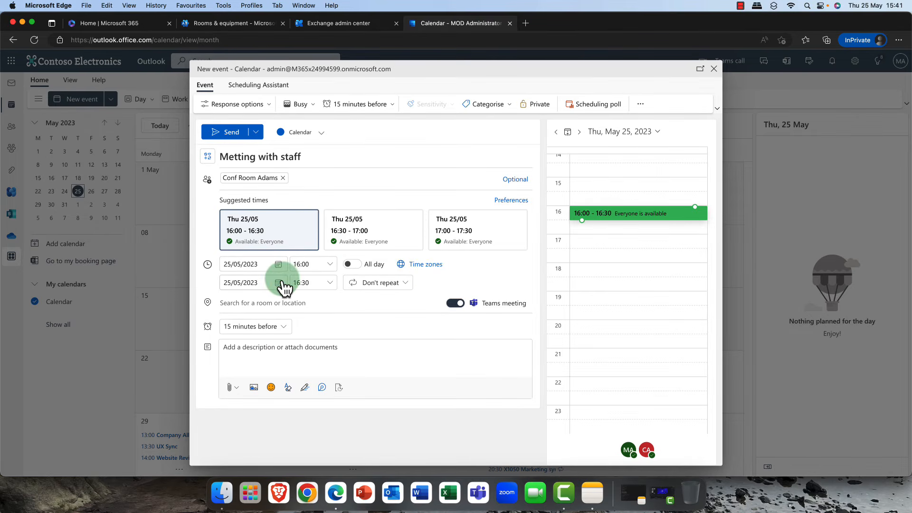
- Invite three staff members as additional attendees, searching the directory for each by name
left_click(318, 178)
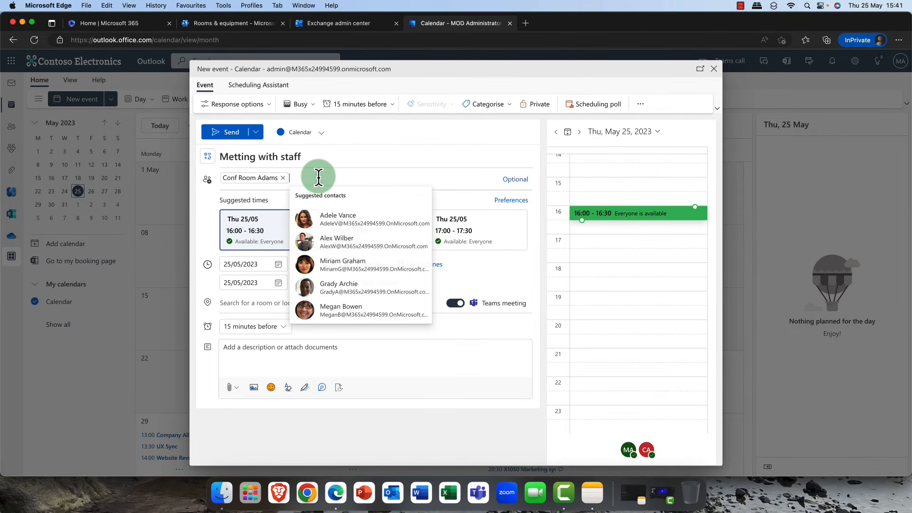
left_click(336, 220)
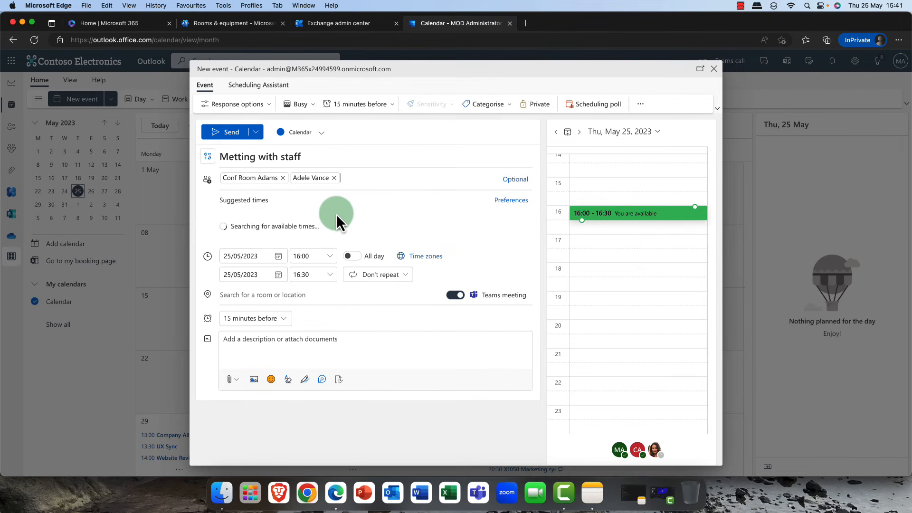
left_click(362, 178)
type("a")
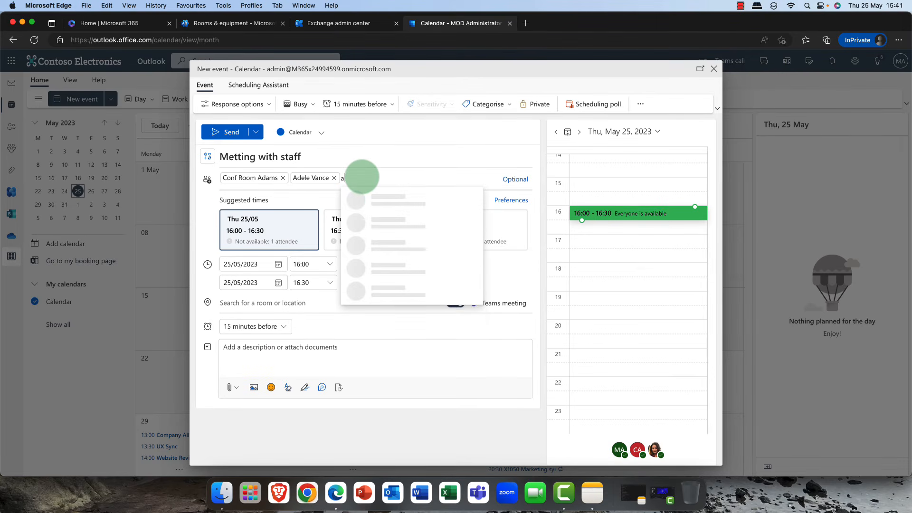
key("BackSpace")
type("jean")
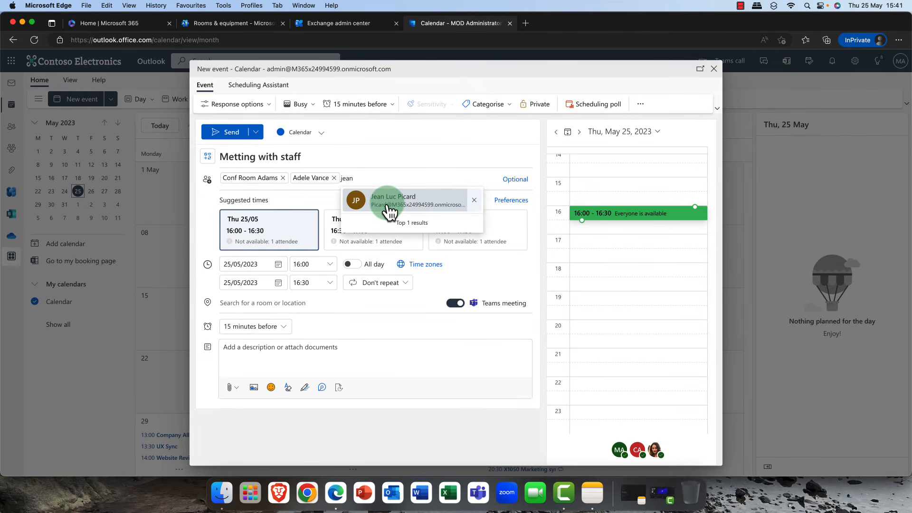
left_click(382, 199)
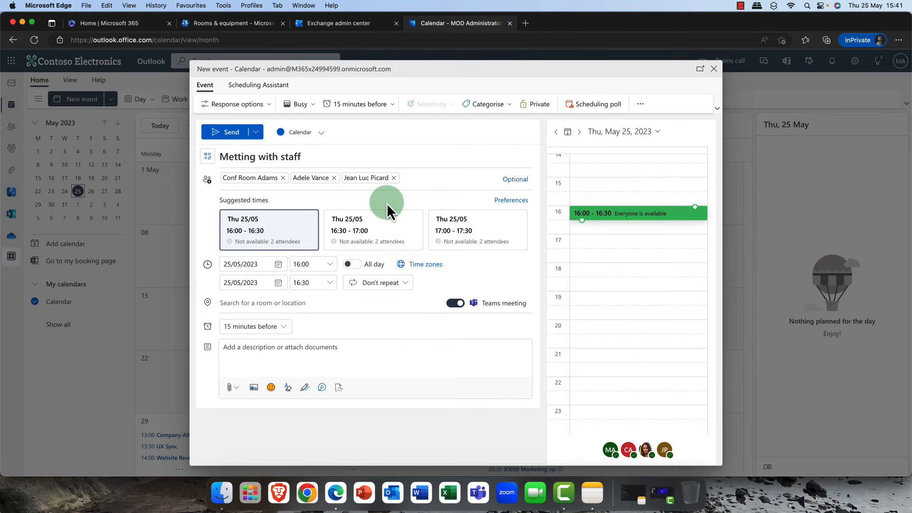
type("riker")
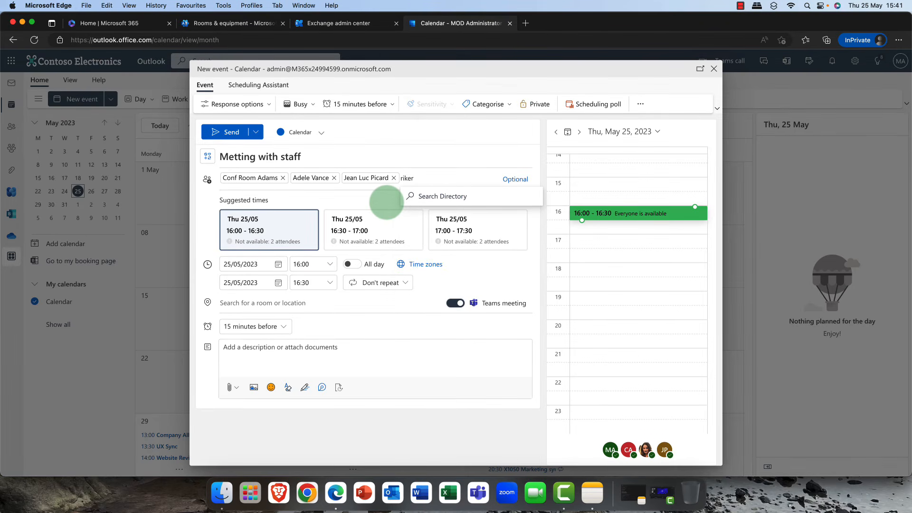
left_click(447, 198)
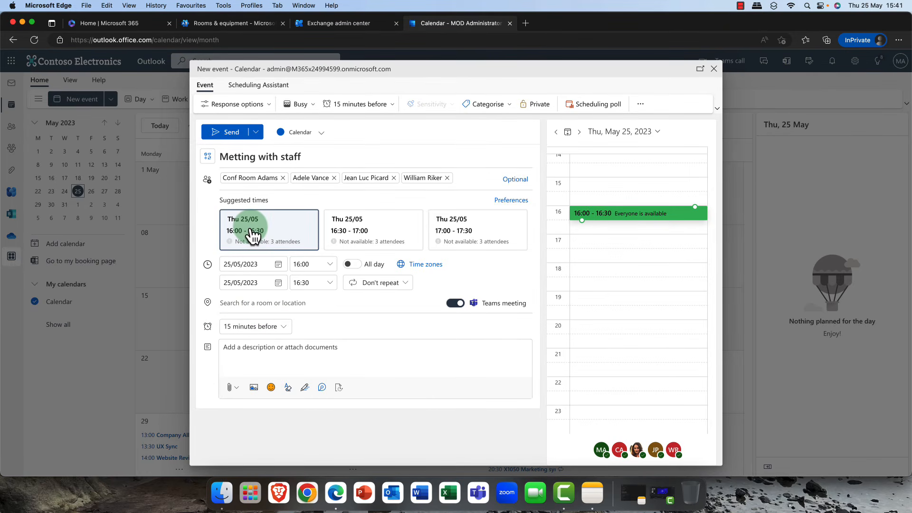
- Send the meeting invitation for the 16:00–16:30 slot on 25 May
left_click(251, 303)
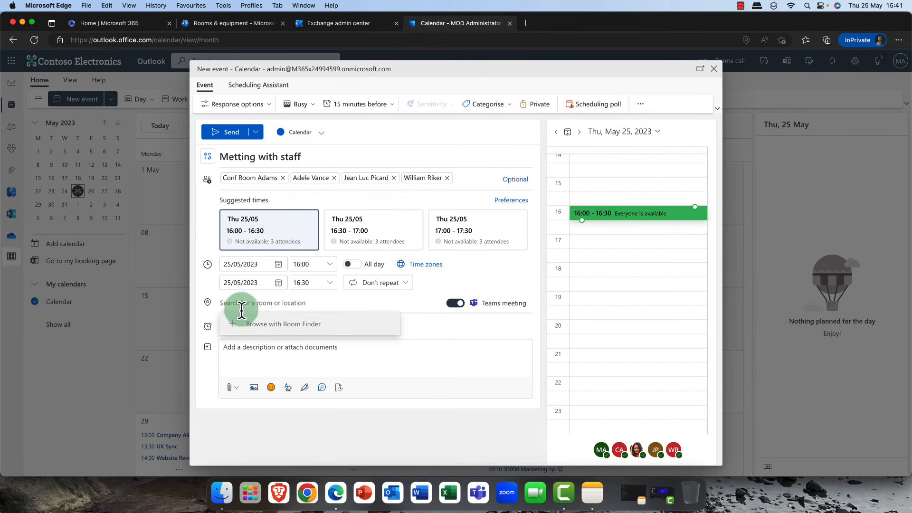
left_click(432, 325)
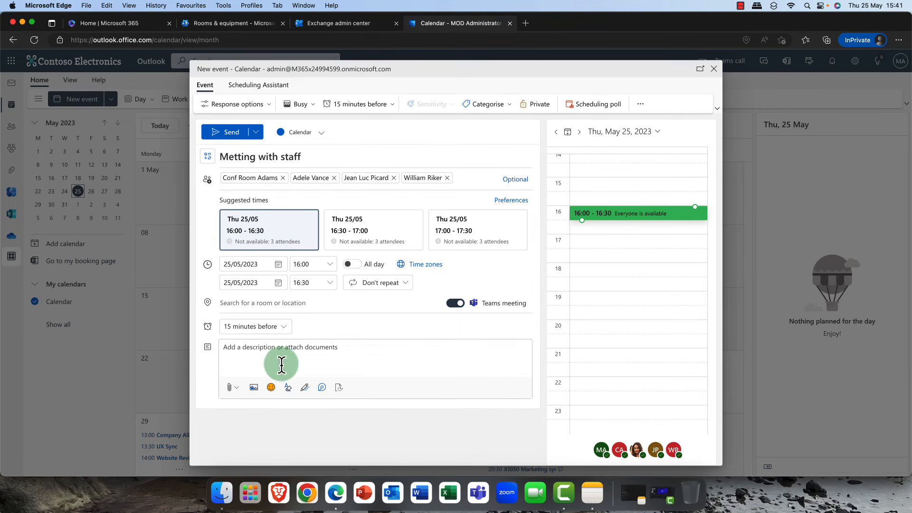
left_click(239, 345)
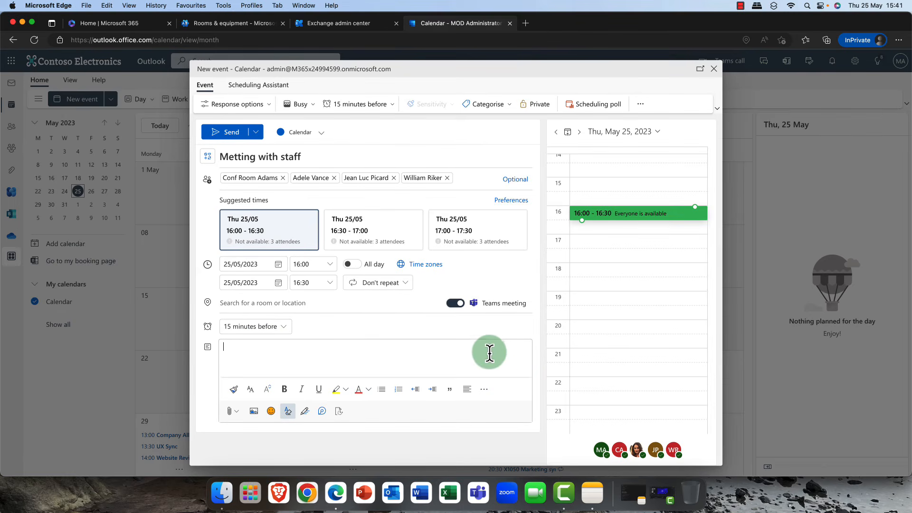
left_click(229, 133)
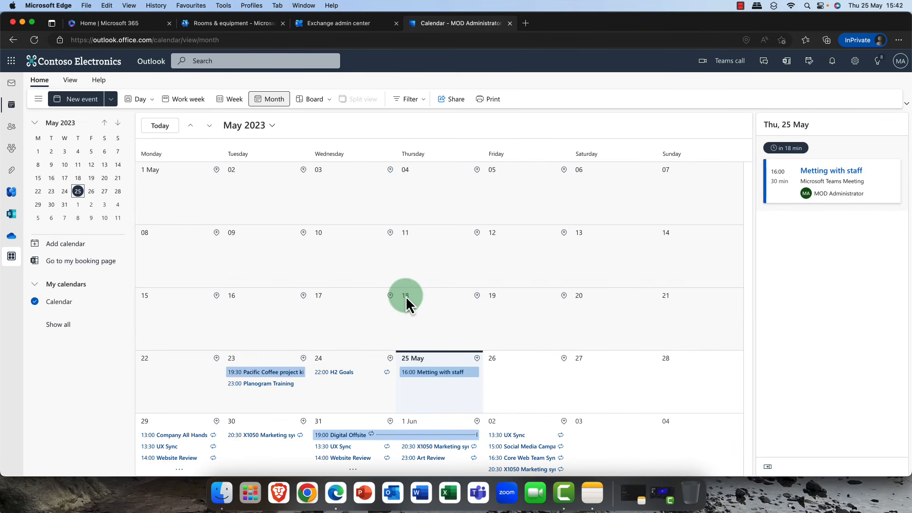
left_click(236, 24)
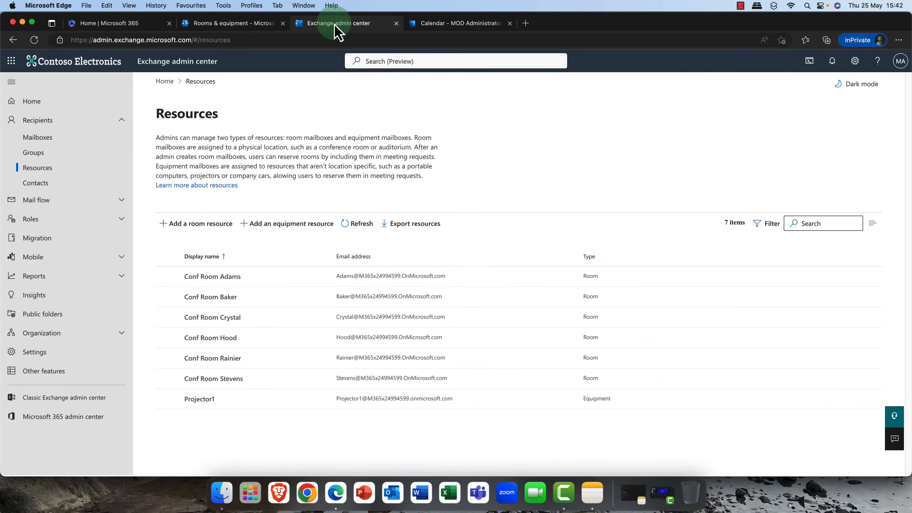
left_click(447, 25)
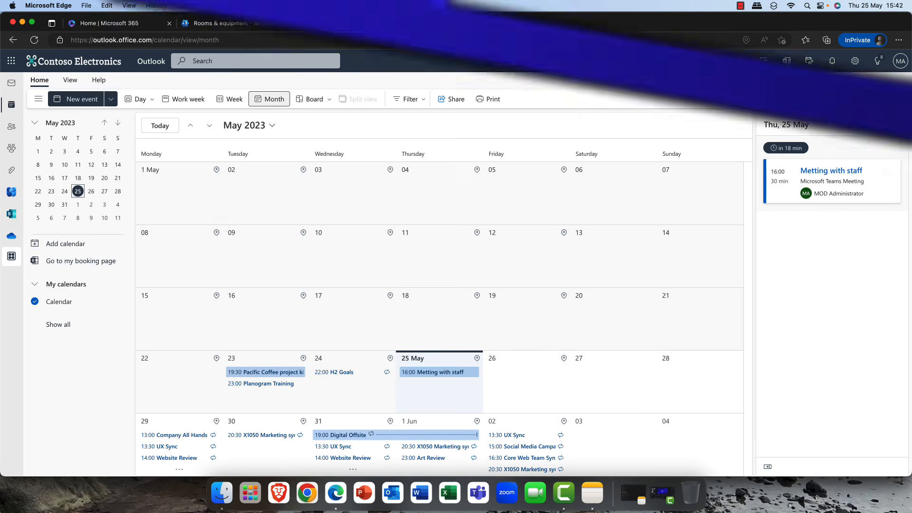